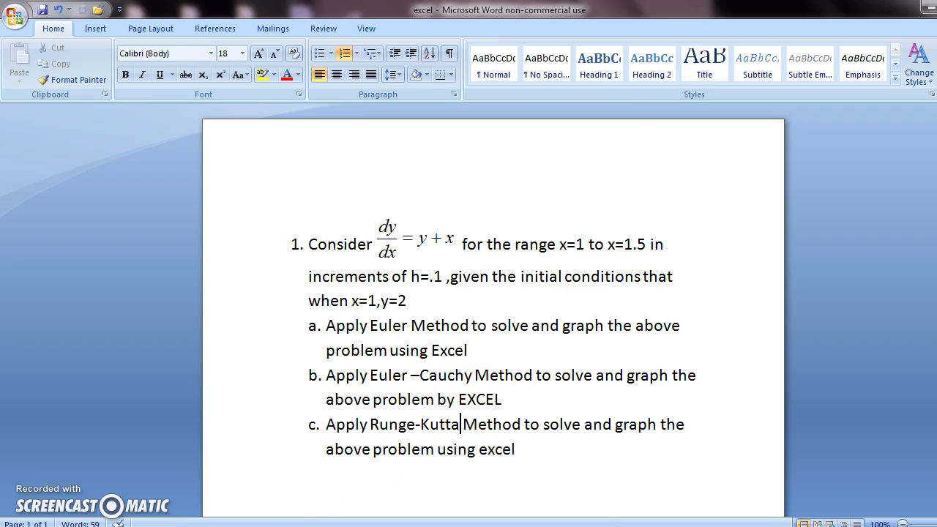
Step: Switch from the Word problem statement to the euler workbook in Excel
{"action": "key", "text": "alt+Tab"}
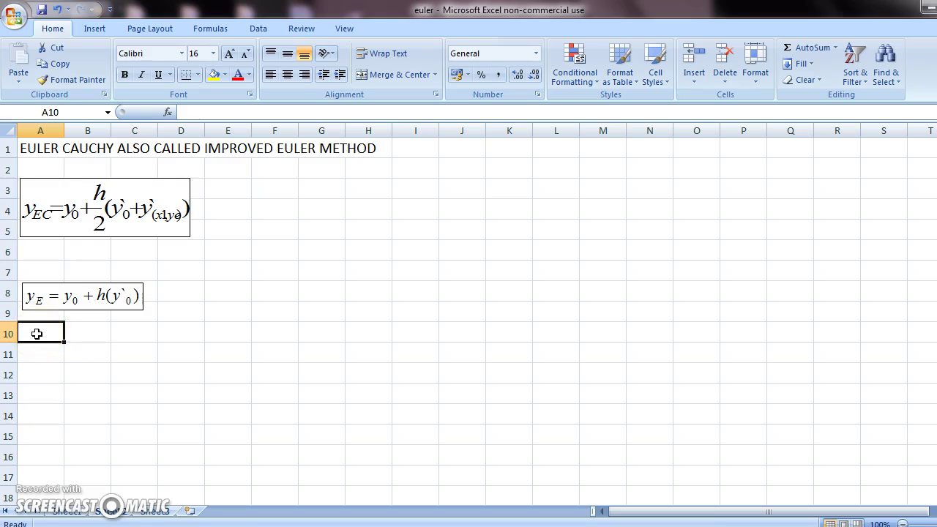
Step: Enter the headings x0, y0, y`0, ye and yec across A10:E10
{"action": "type", "text": "x0"}
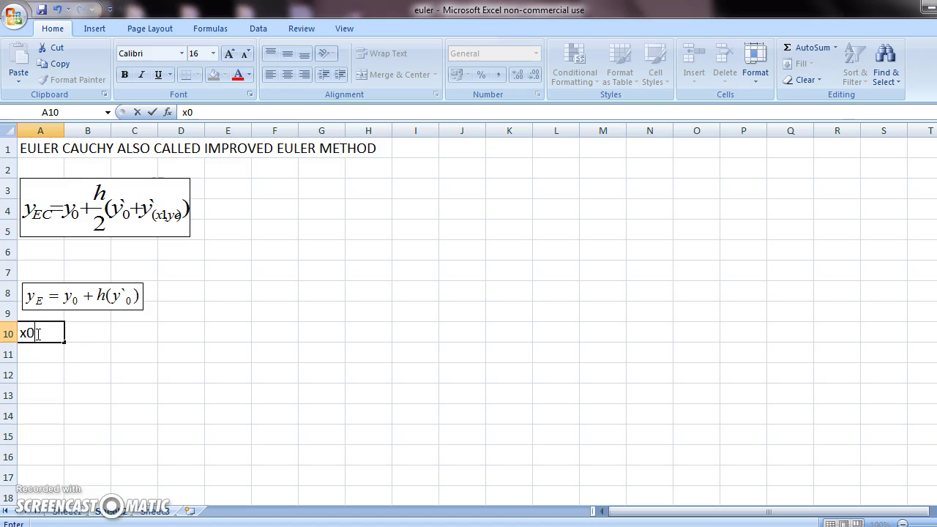
{"action": "key", "text": "Tab"}
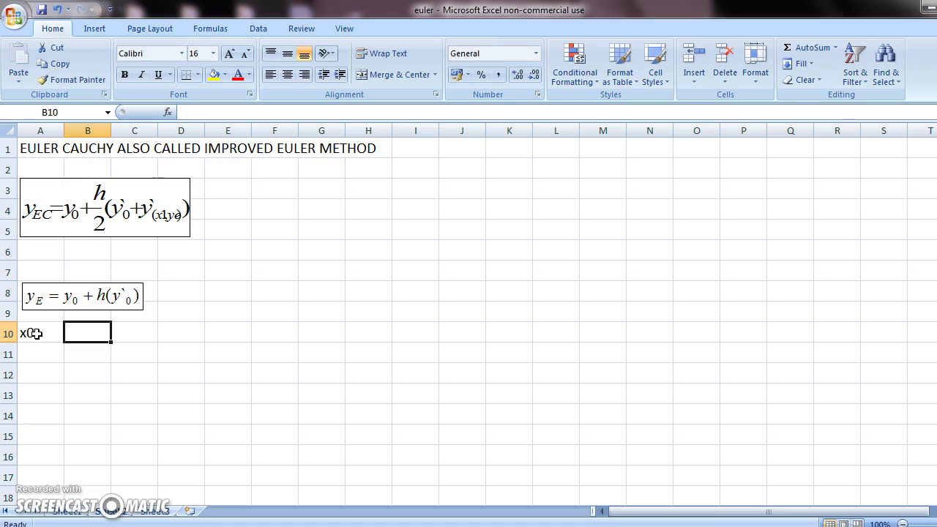
{"action": "type", "text": "y0"}
{"action": "key", "text": "Tab"}
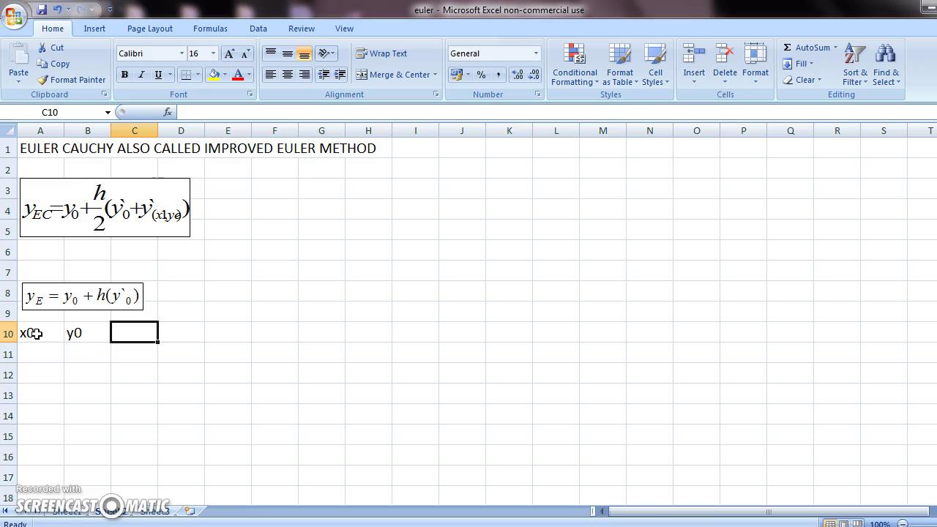
{"action": "type", "text": "y"}
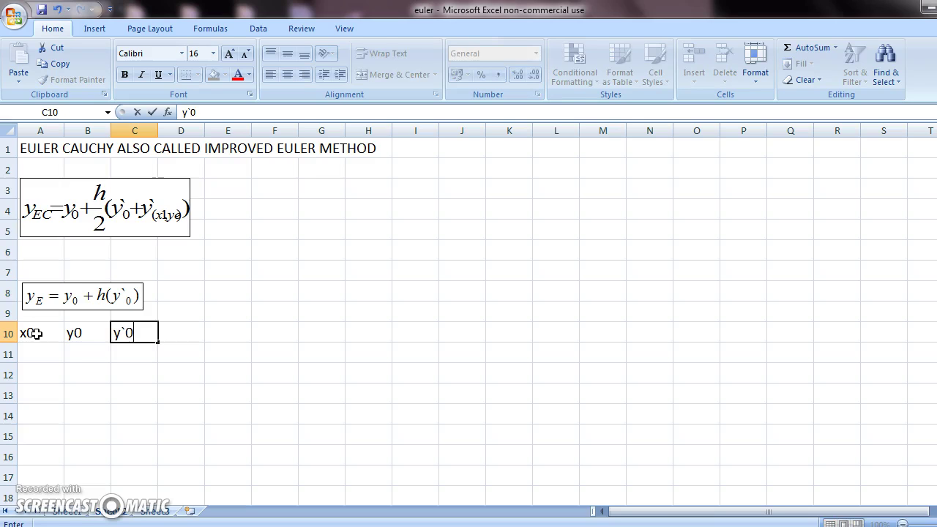
{"action": "type", "text": "`0"}
{"action": "key", "text": "Tab"}
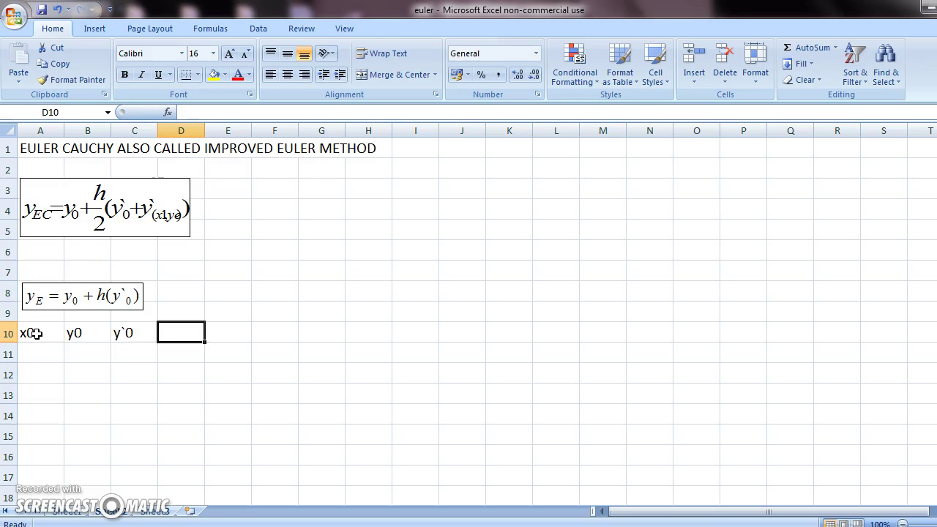
{"action": "type", "text": "ye"}
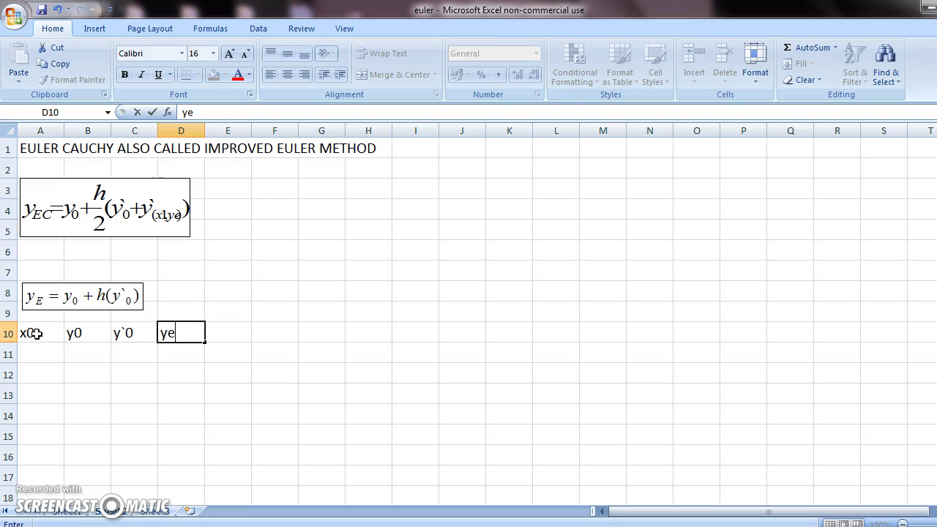
{"action": "key", "text": "Tab"}
{"action": "type", "text": "ye"}
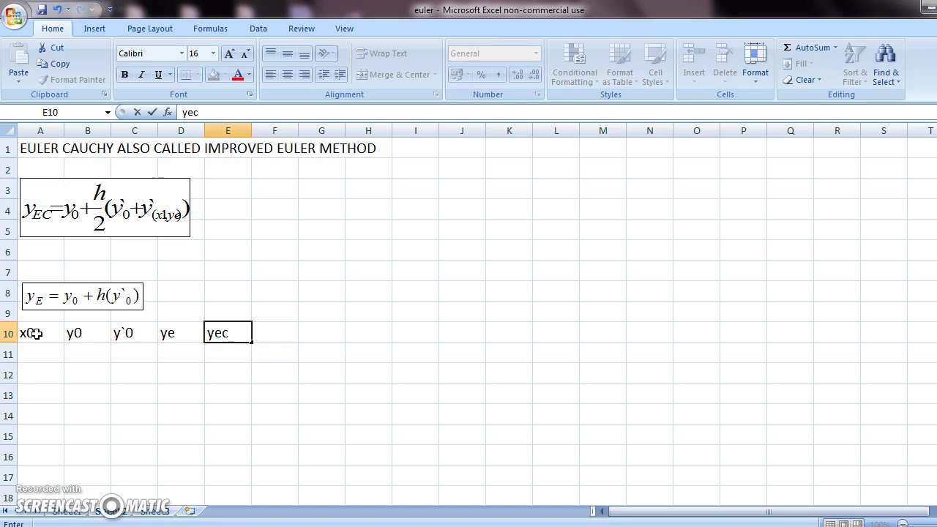
{"action": "key", "text": "Return"}
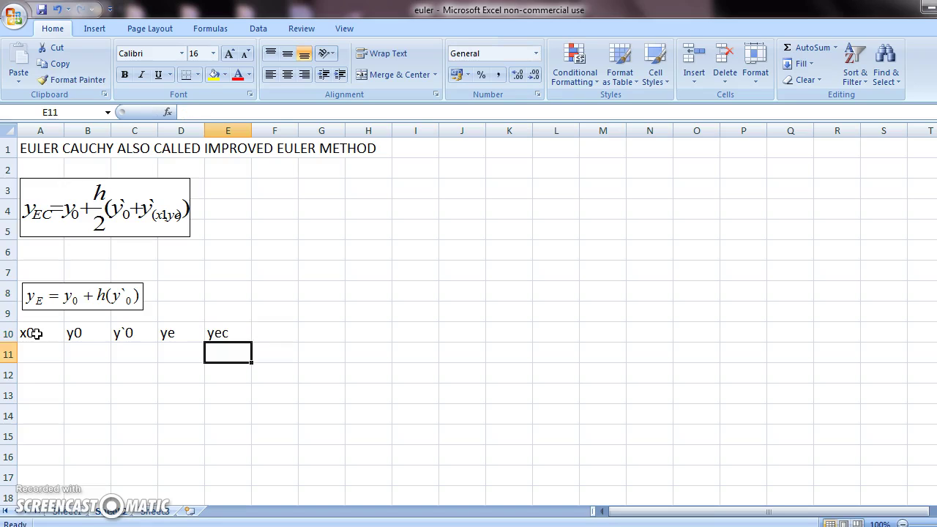
{"action": "key", "text": "Left"}
{"action": "key", "text": "Left"}
{"action": "key", "text": "Left"}
{"action": "key", "text": "Left"}
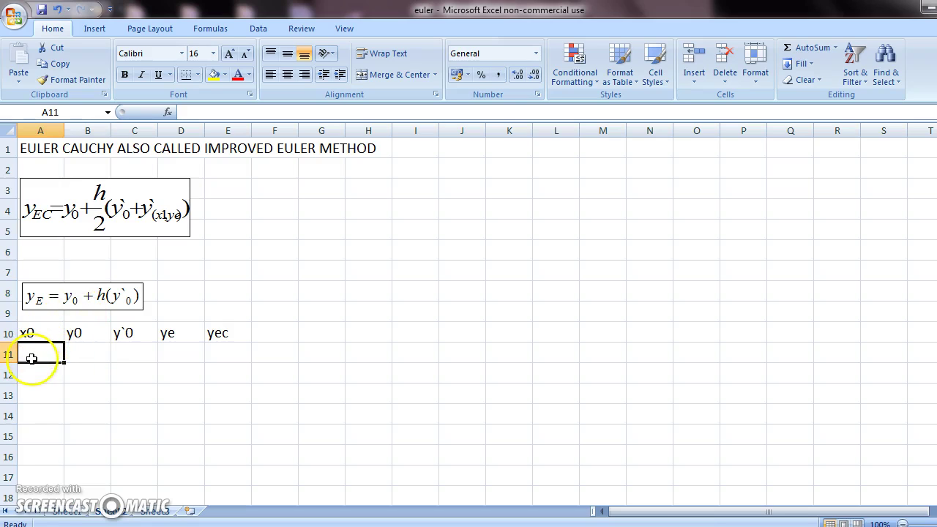
Step: Enter the starting x value 1 in A11, taken from the problem statement
{"action": "key", "text": "alt+Tab"}
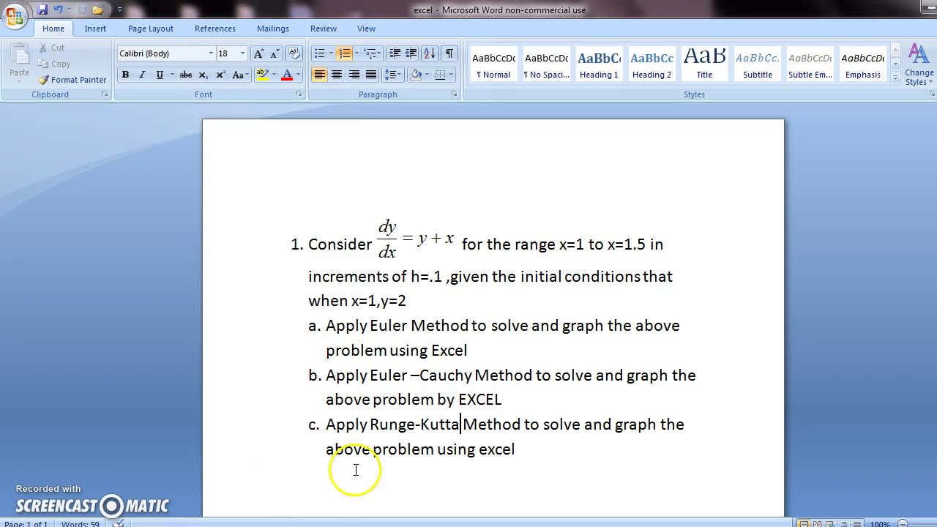
{"action": "key", "text": "alt+Tab"}
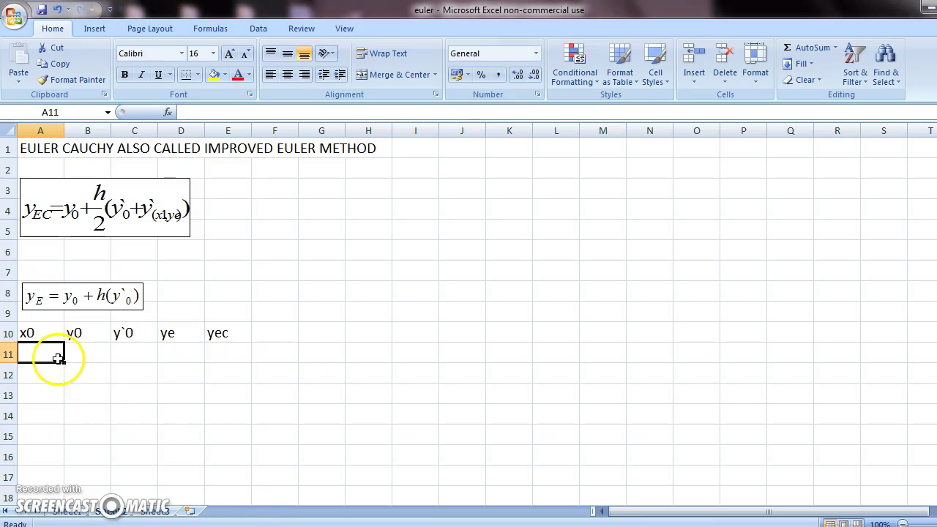
{"action": "type", "text": "1"}
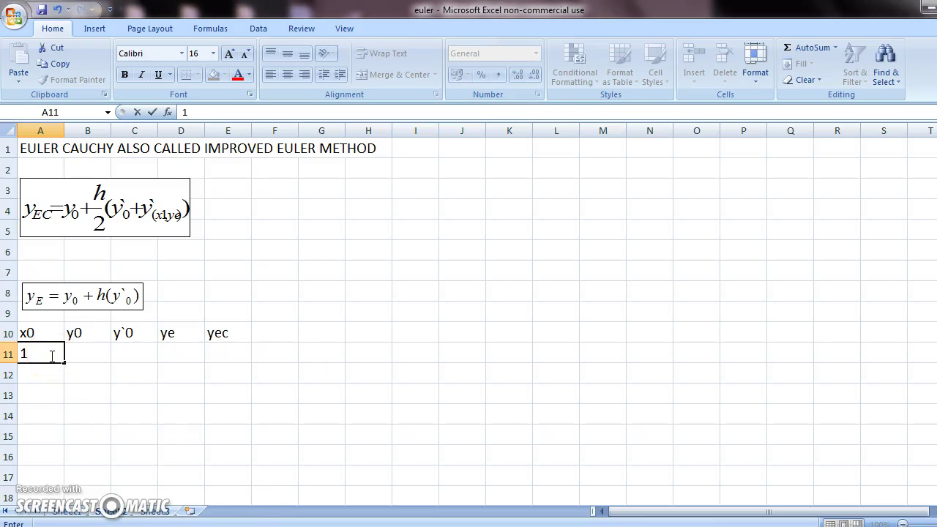
{"action": "left_click", "coordinate": [44, 373]}
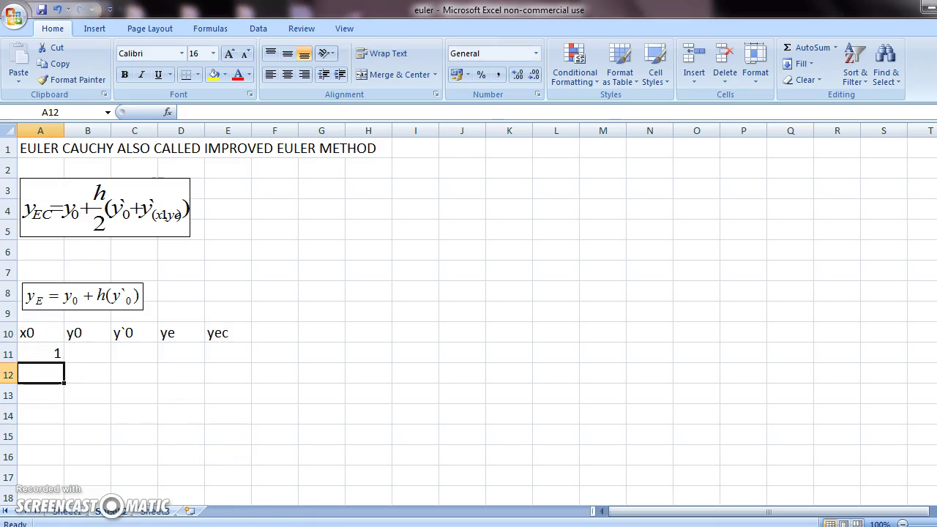
Step: Put =A11+0.1 in A12 and fill it down to A16, reaching x = 1.5
{"action": "key", "text": "alt+Tab"}
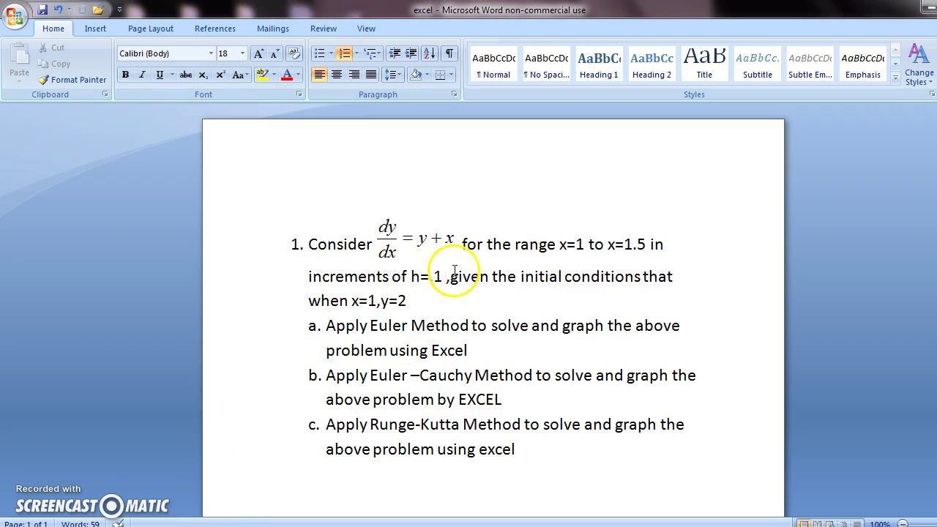
{"action": "key", "text": "alt+Tab"}
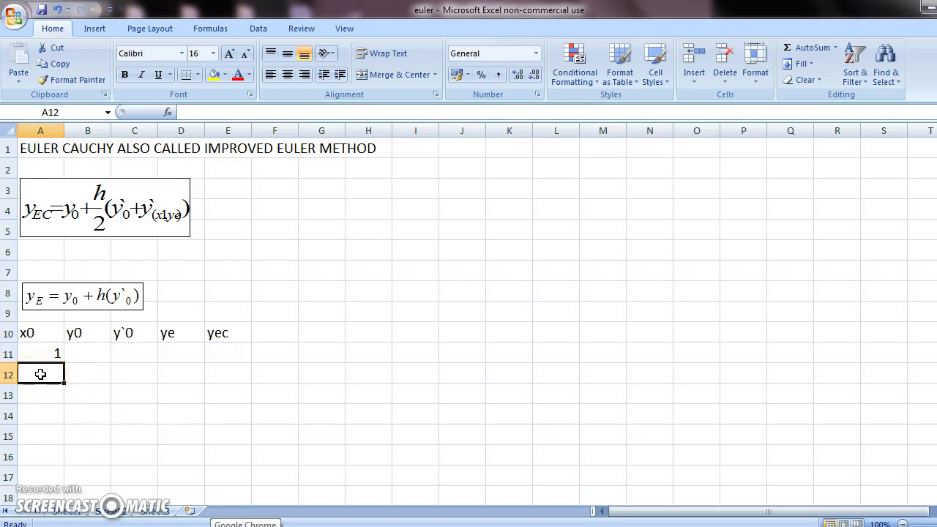
{"action": "type", "text": "="}
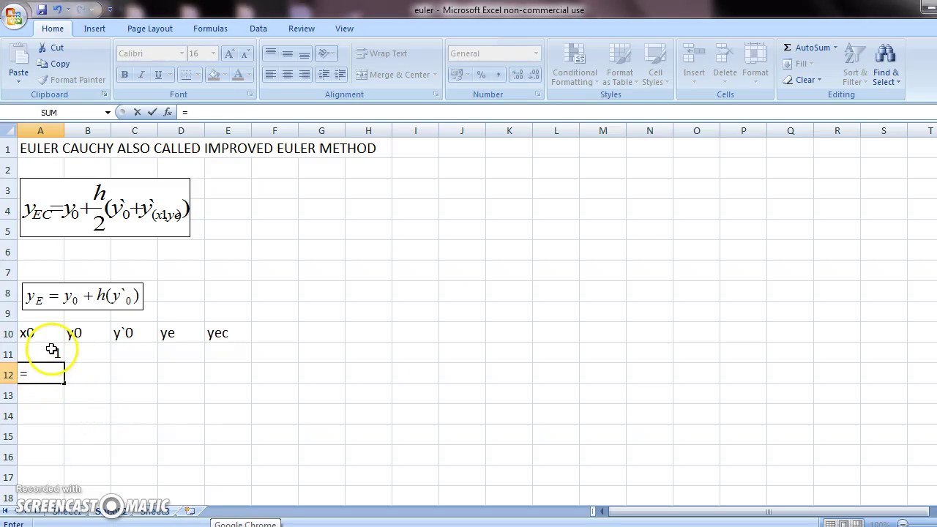
{"action": "left_click", "coordinate": [53, 352]}
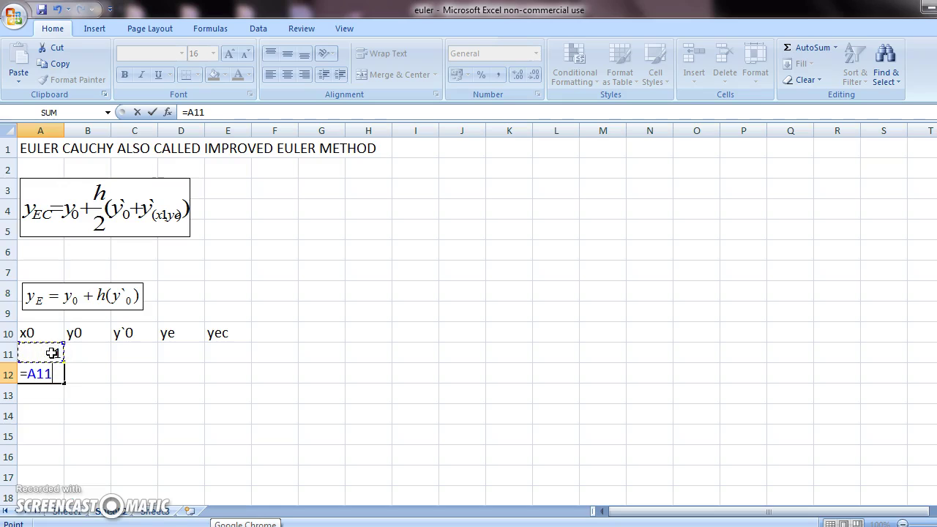
{"action": "type", "text": "+0.1"}
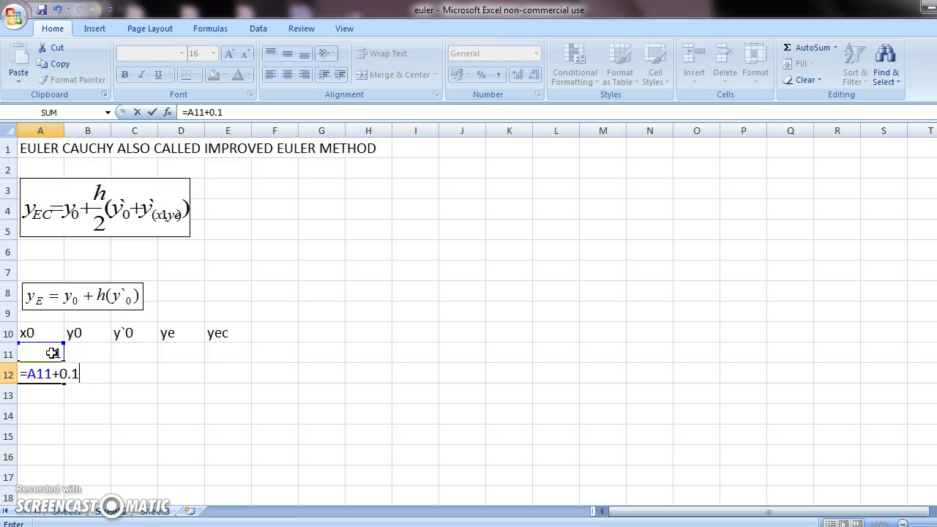
{"action": "key", "text": "Return"}
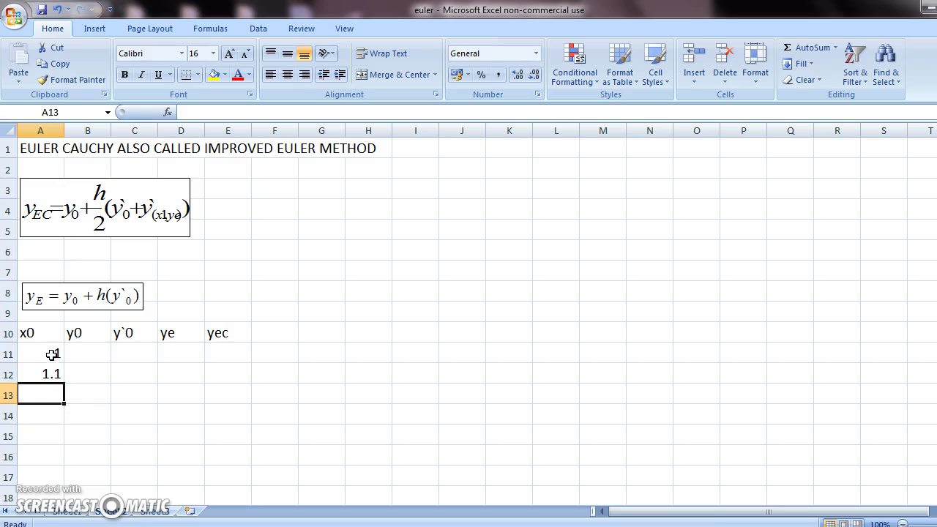
{"action": "left_click", "coordinate": [52, 372]}
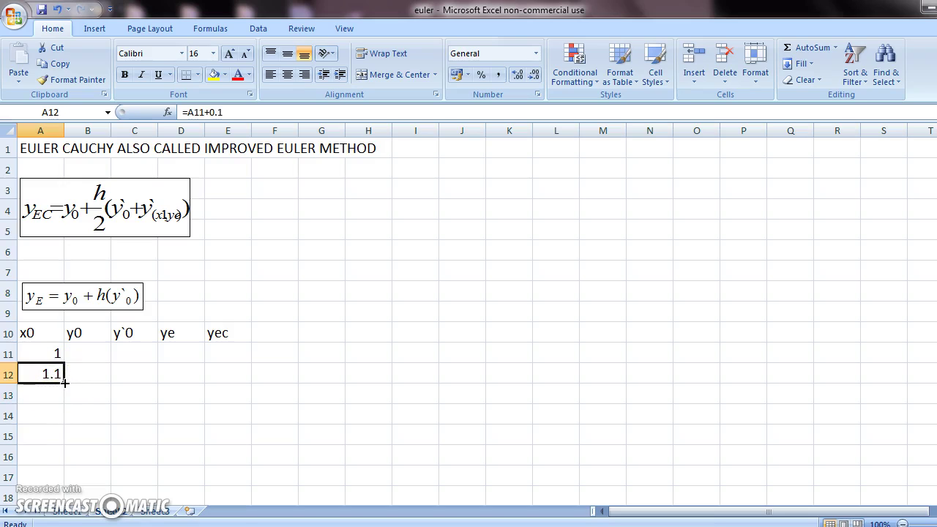
{"action": "left_click_drag", "start_coordinate": [65, 382], "coordinate": [67, 463]}
{"action": "left_click", "coordinate": [65, 445]}
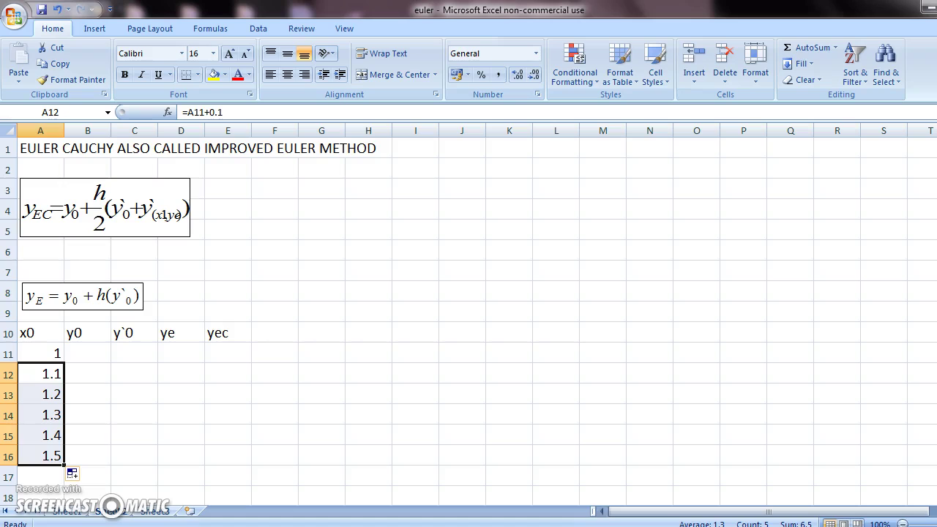
{"action": "scroll", "coordinate": [468, 322], "scroll_direction": "down", "scroll_amount": 2}
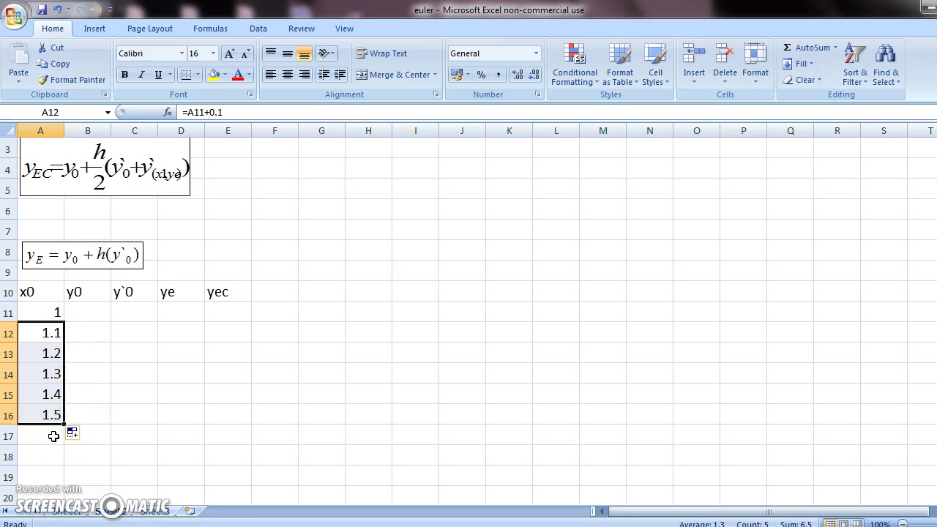
Step: Enter the initial condition y0 = 2 in B11
{"action": "left_click", "coordinate": [93, 312]}
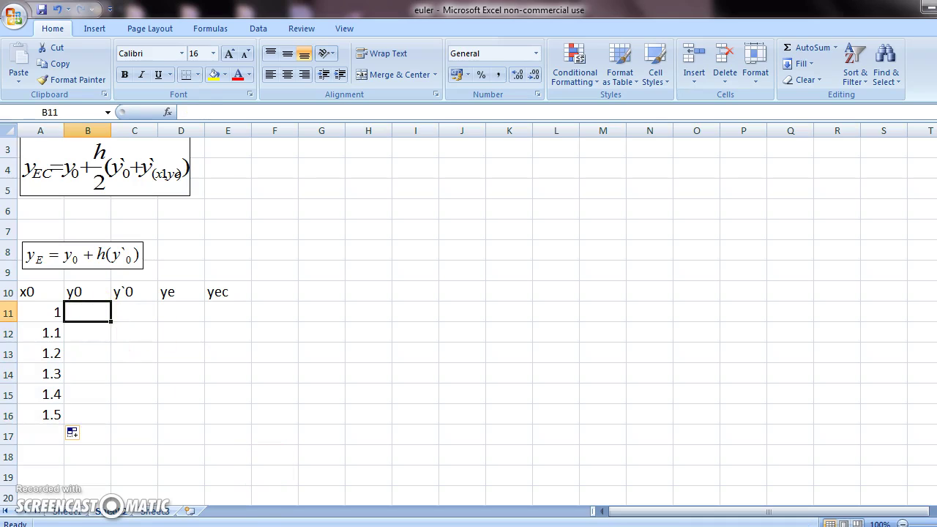
{"action": "key", "text": "alt+Tab"}
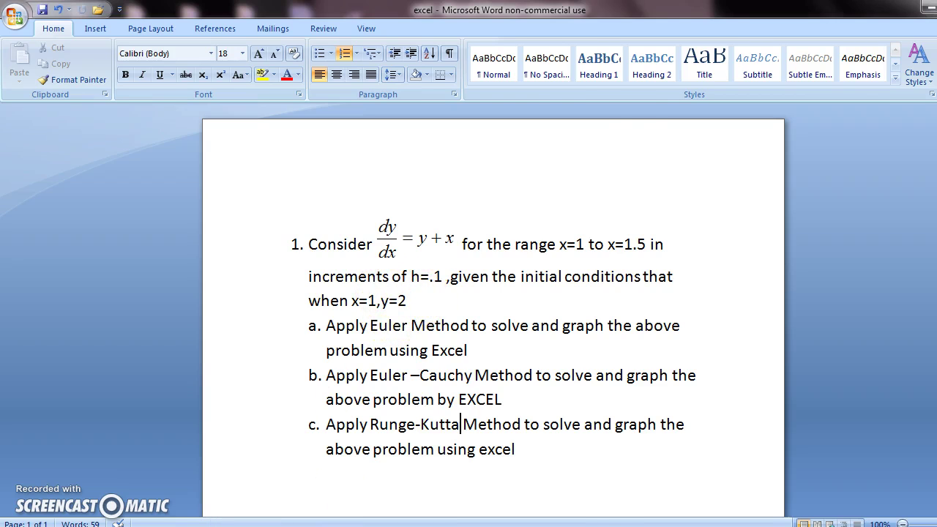
{"action": "key", "text": "alt+Tab"}
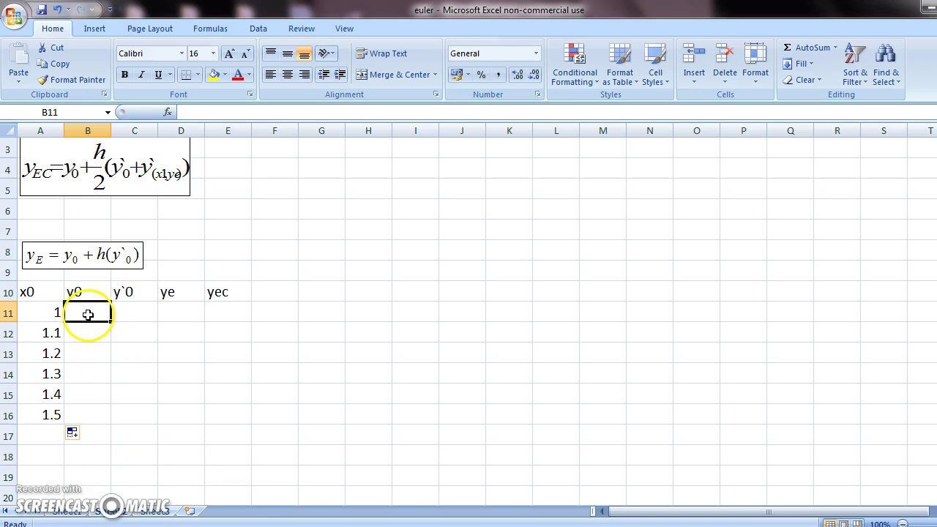
{"action": "type", "text": "2"}
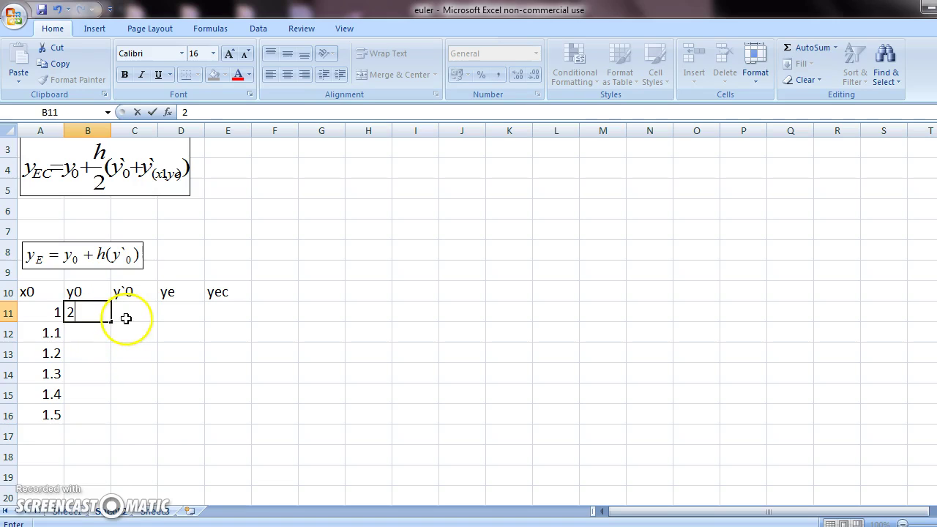
{"action": "left_click", "coordinate": [125, 318]}
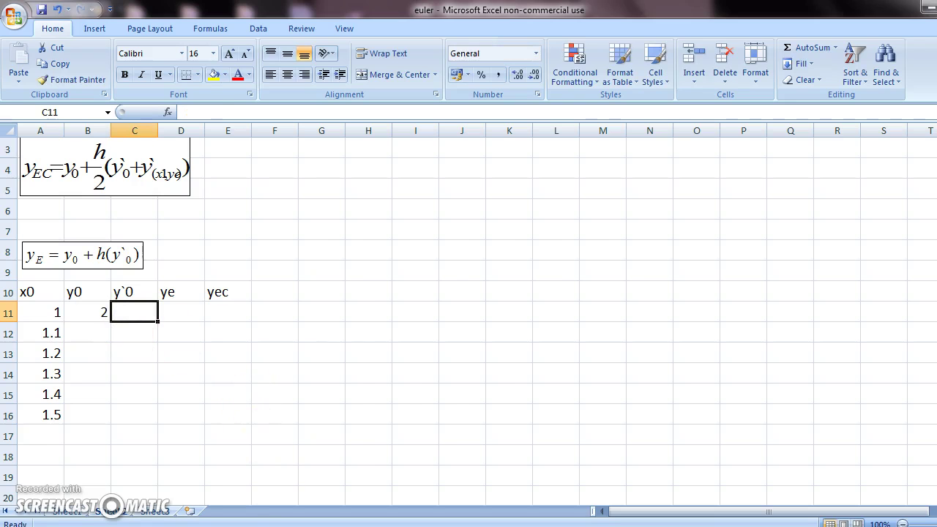
Step: Enter =B11+A11 in C11 so the slope y`0 shows 3
{"action": "key", "text": "alt+Tab"}
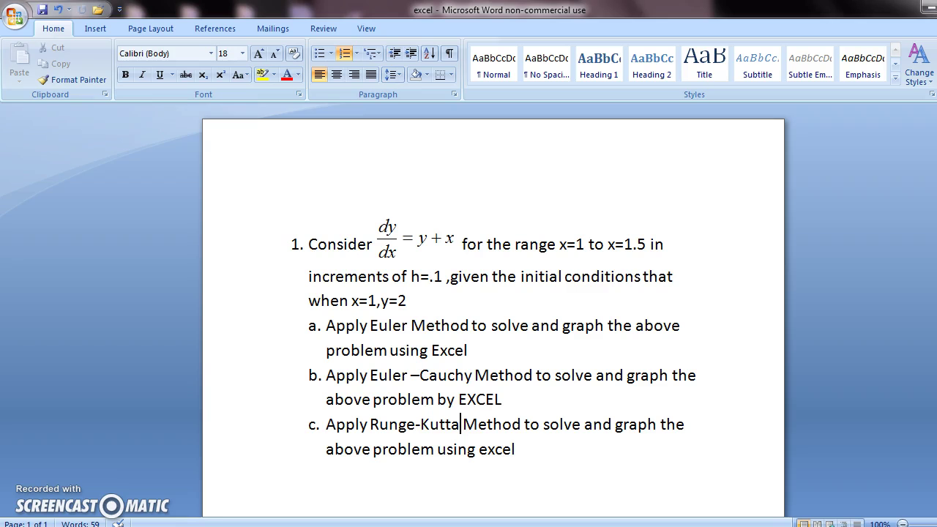
{"action": "left_click", "coordinate": [422, 244]}
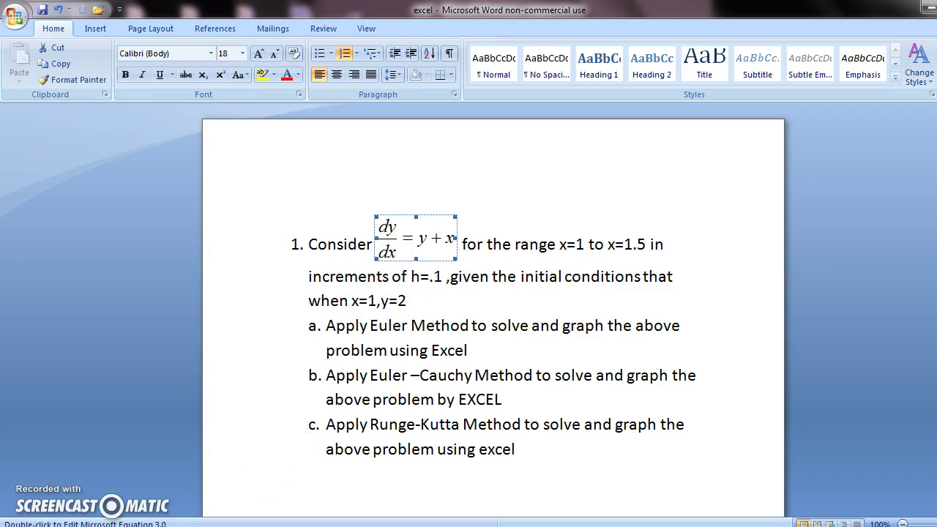
{"action": "key", "text": "alt+Tab"}
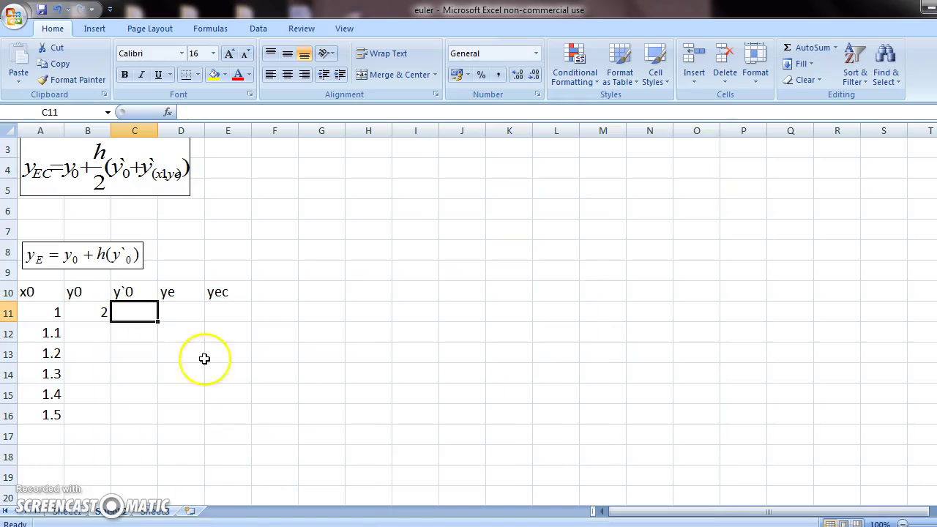
{"action": "left_click", "coordinate": [144, 312]}
{"action": "type", "text": "="}
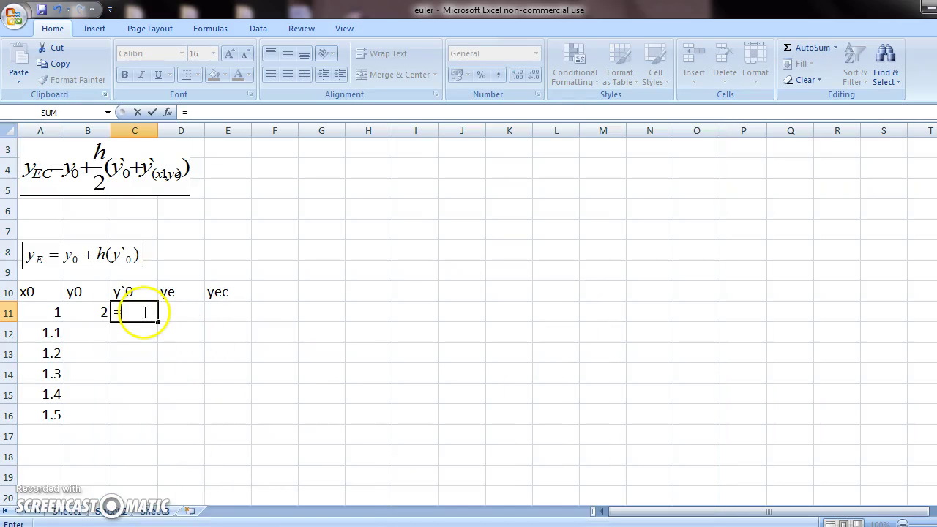
{"action": "left_click", "coordinate": [96, 311]}
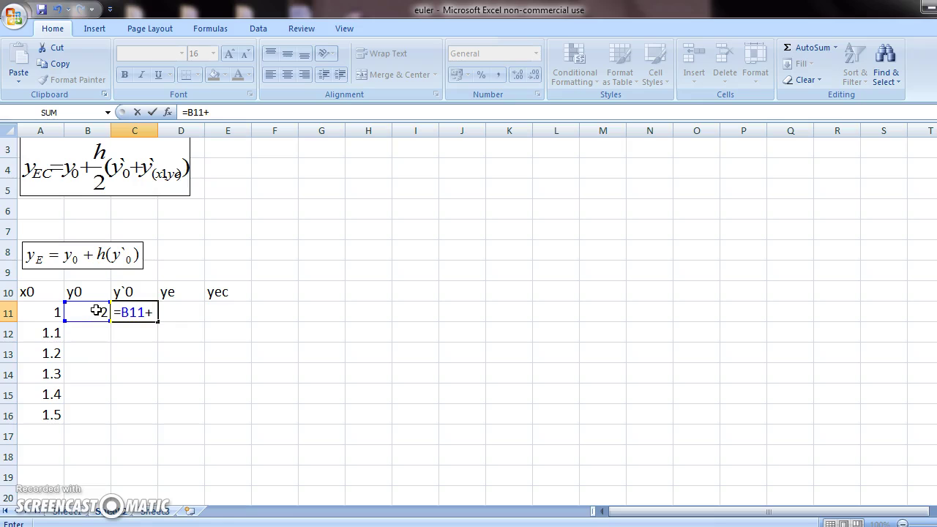
{"action": "type", "text": "+"}
{"action": "left_click", "coordinate": [42, 312]}
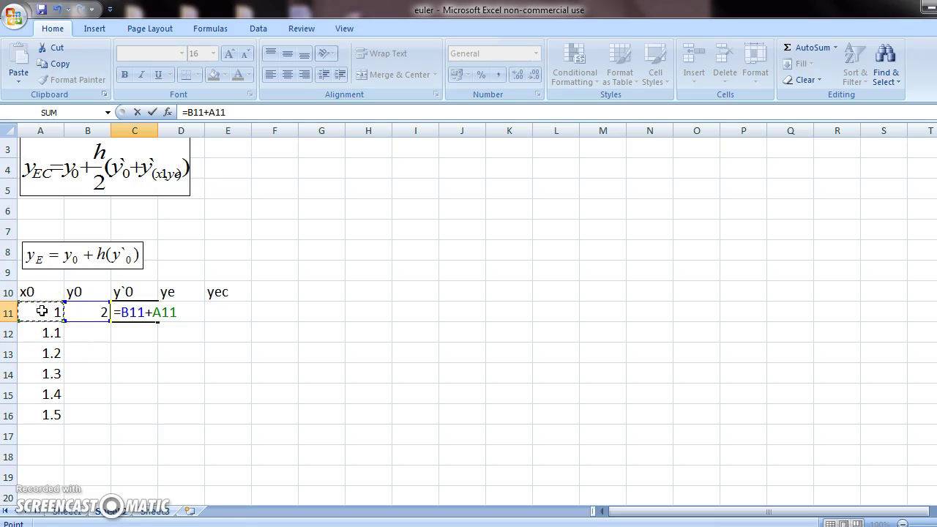
{"action": "key", "text": "Return"}
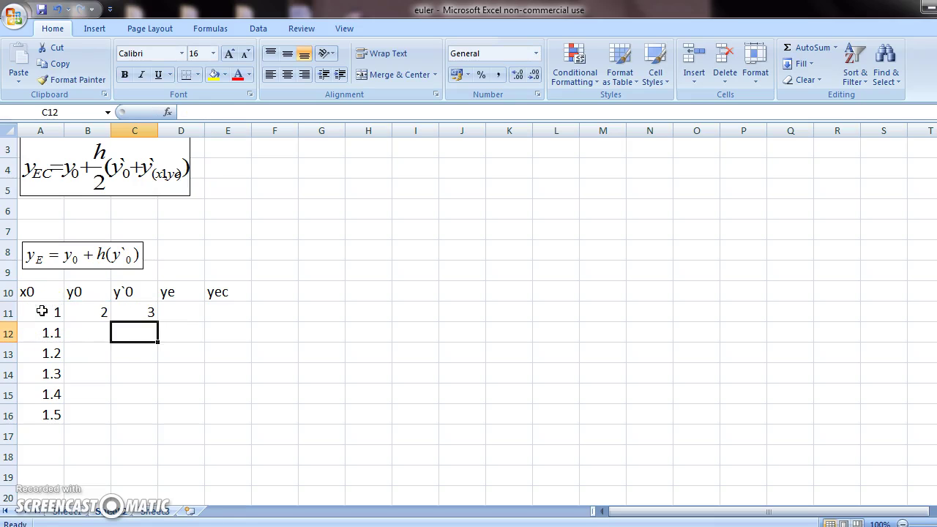
Step: Enter =B11+0.1*C11 in D11, giving the Euler estimate 2.3
{"action": "left_click", "coordinate": [183, 310]}
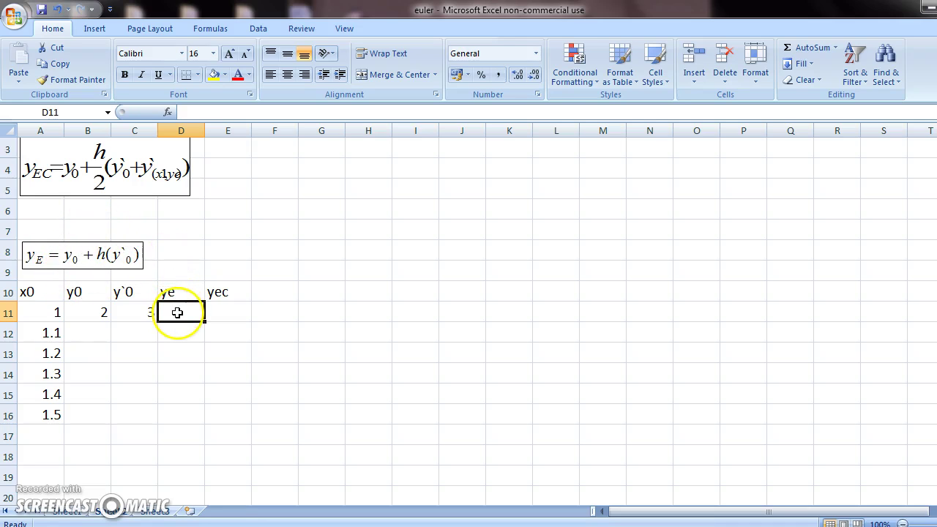
{"action": "type", "text": "="}
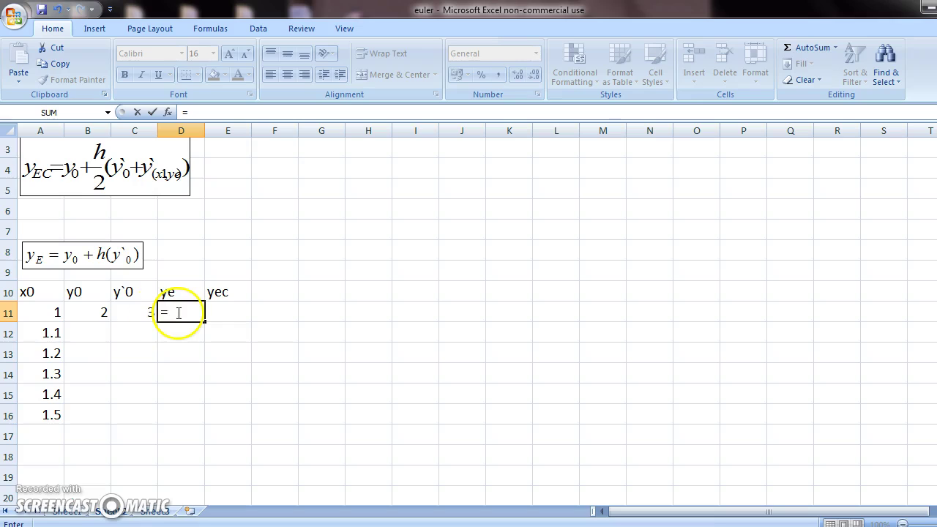
{"action": "left_click", "coordinate": [95, 311]}
{"action": "type", "text": "+"}
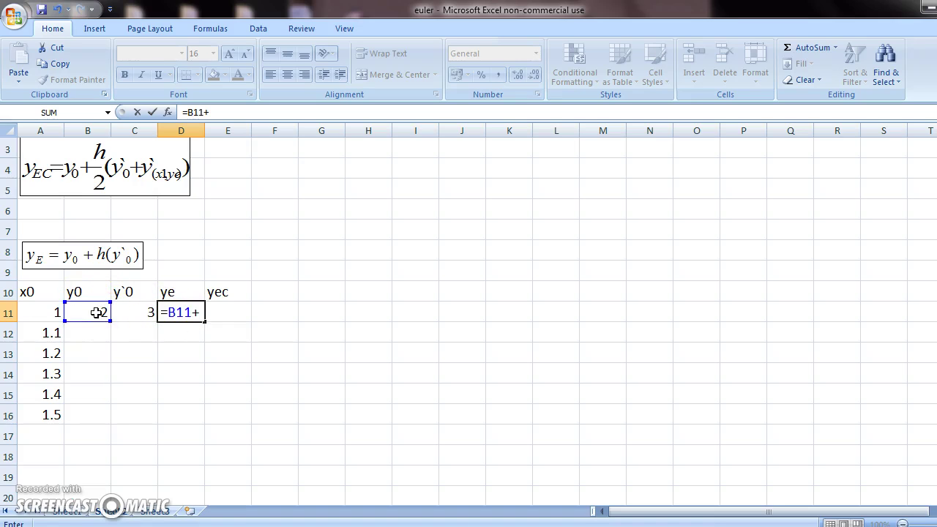
{"action": "type", "text": "0.1*"}
{"action": "left_click", "coordinate": [135, 311]}
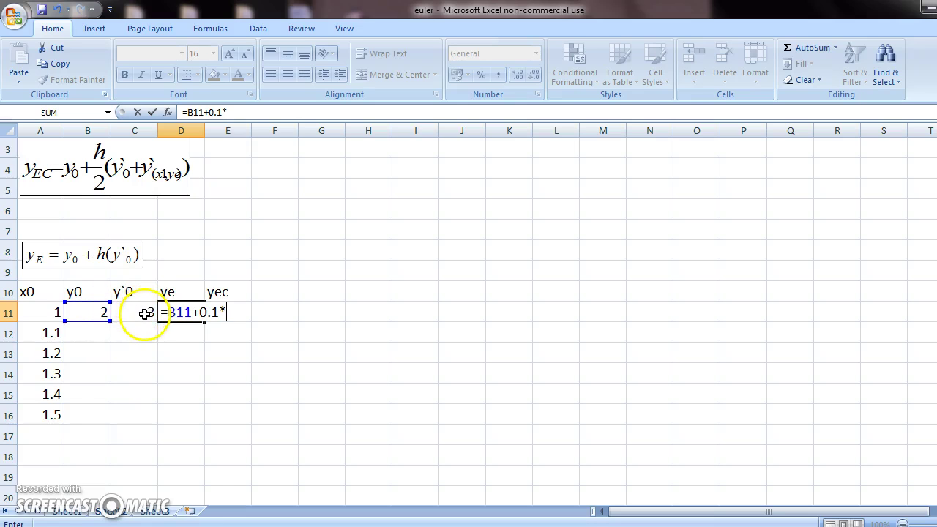
{"action": "key", "text": "Return"}
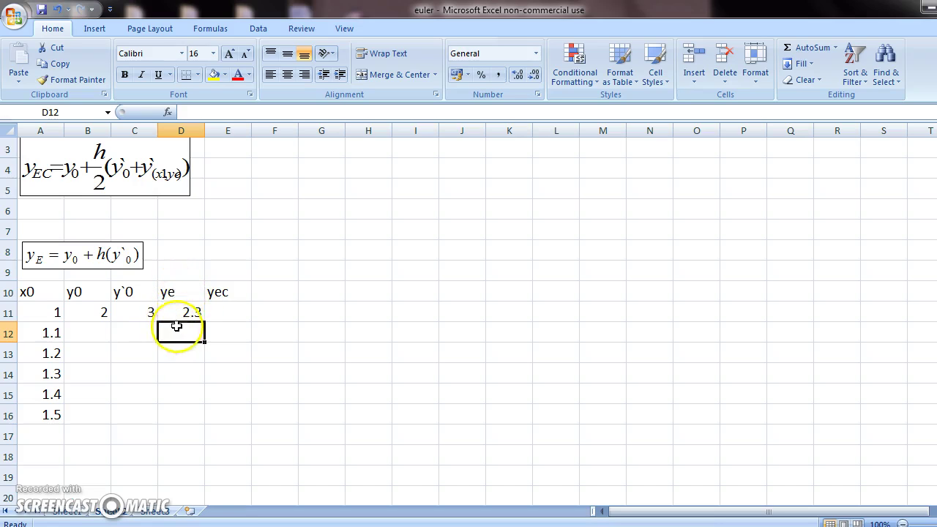
Step: Enter =B11+(0.1/2)*(C11+(D11+A12)) in E11, giving the Euler–Cauchy value 2.32
{"action": "left_click", "coordinate": [234, 311]}
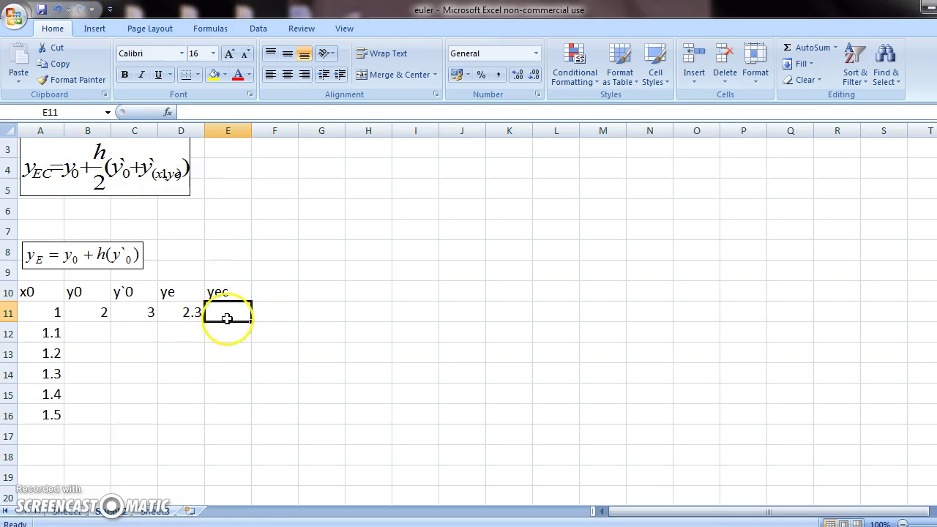
{"action": "type", "text": "="}
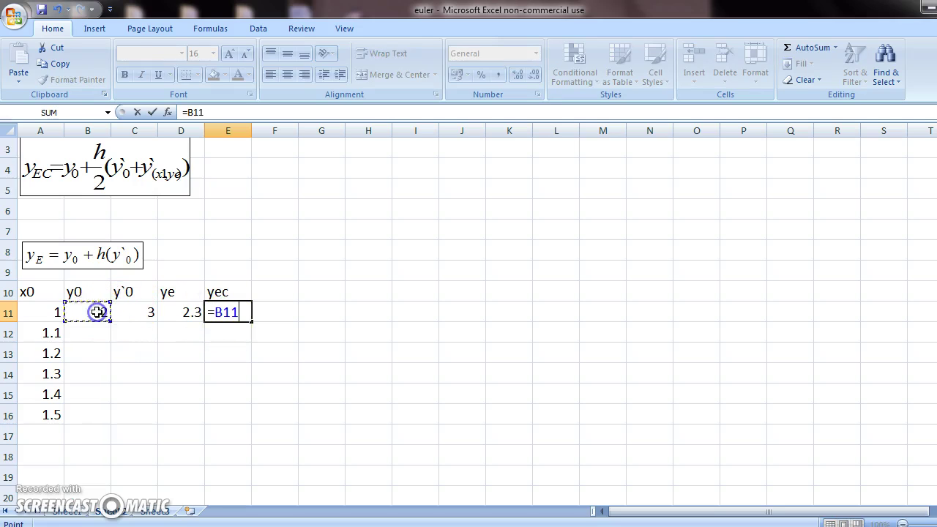
{"action": "type", "text": "+(0."}
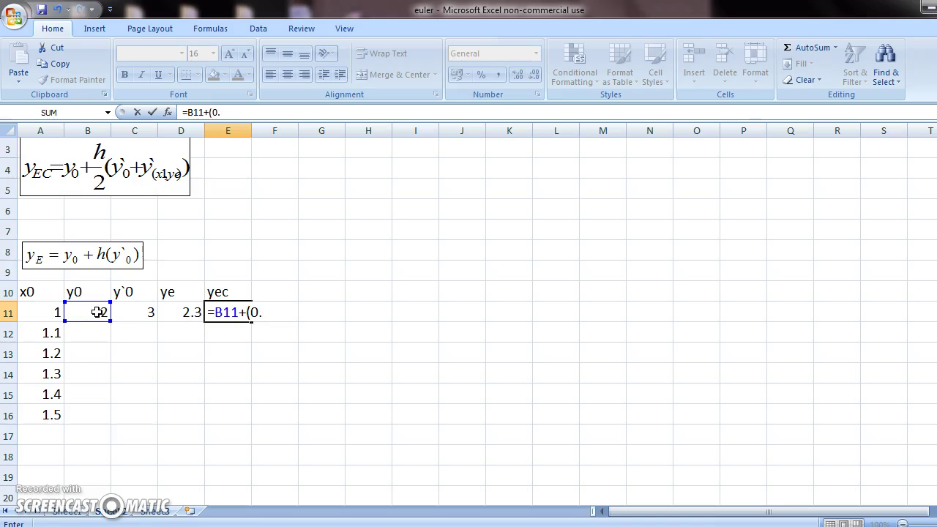
{"action": "type", "text": "1/2)*("}
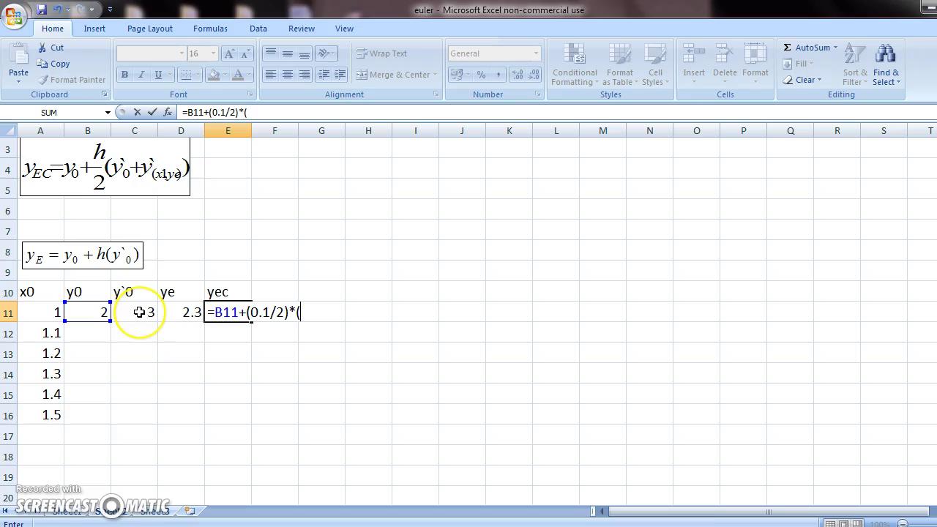
{"action": "left_click", "coordinate": [139, 313]}
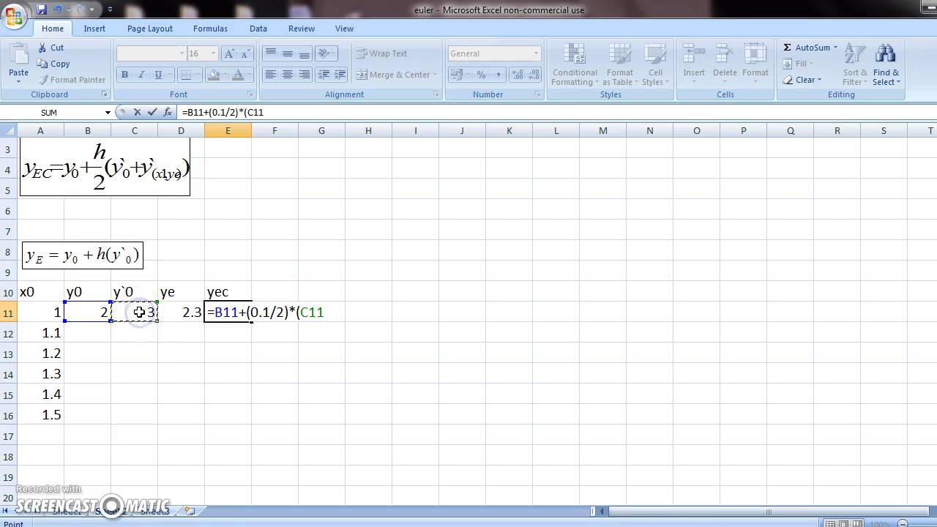
{"action": "type", "text": "+"}
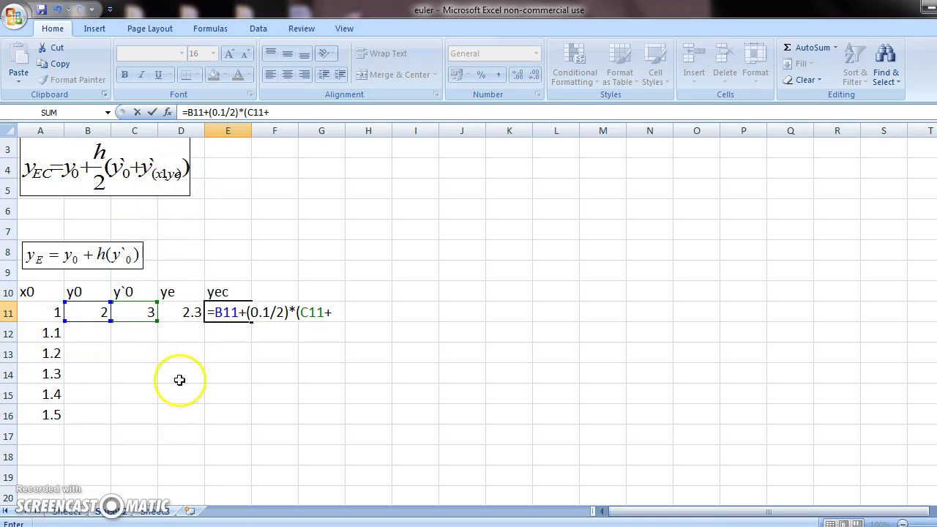
{"action": "key", "text": "alt+Tab"}
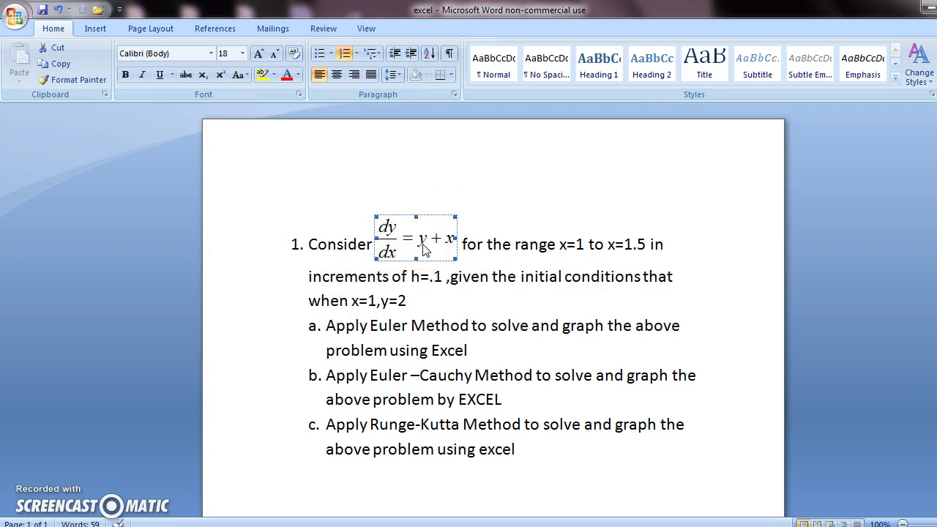
{"action": "left_click", "coordinate": [453, 247]}
{"action": "key", "text": "alt+Tab"}
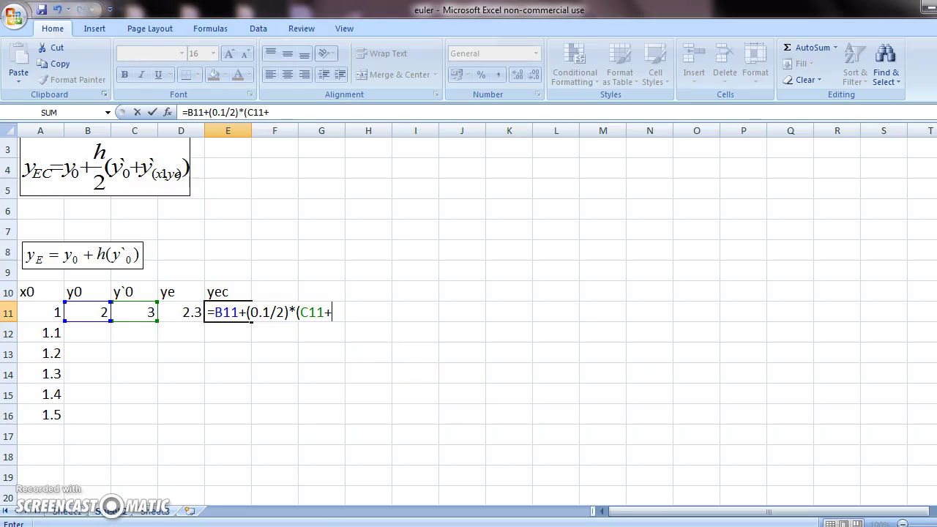
{"action": "type", "text": "("}
{"action": "left_click", "coordinate": [188, 312]}
{"action": "type", "text": "+"}
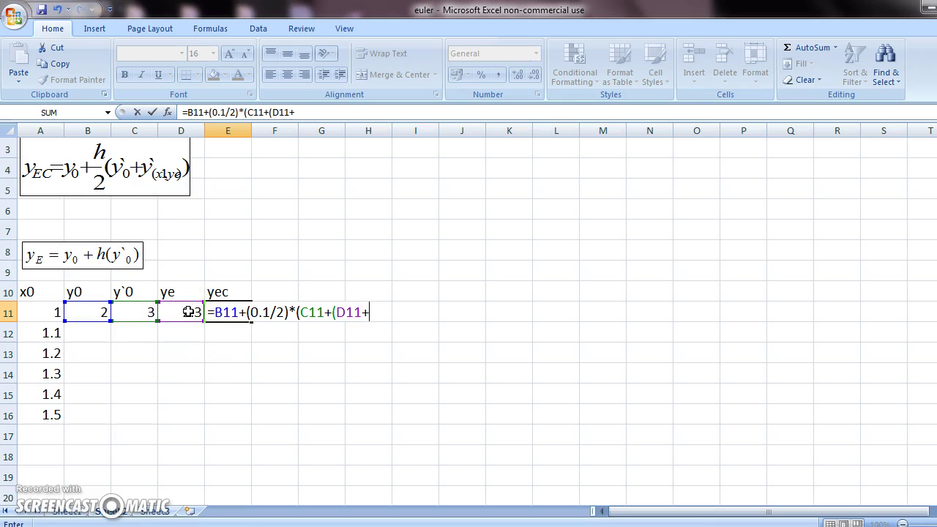
{"action": "left_click", "coordinate": [39, 333]}
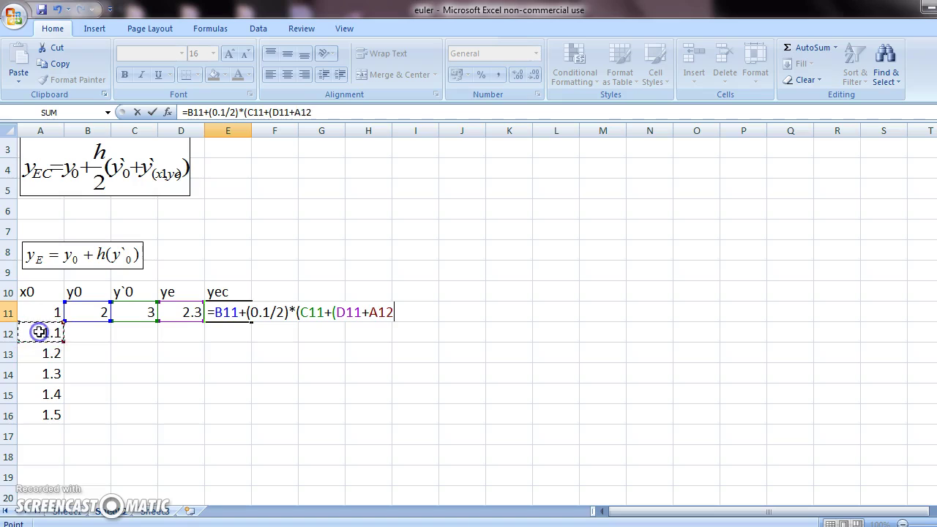
{"action": "type", "text": ")))"}
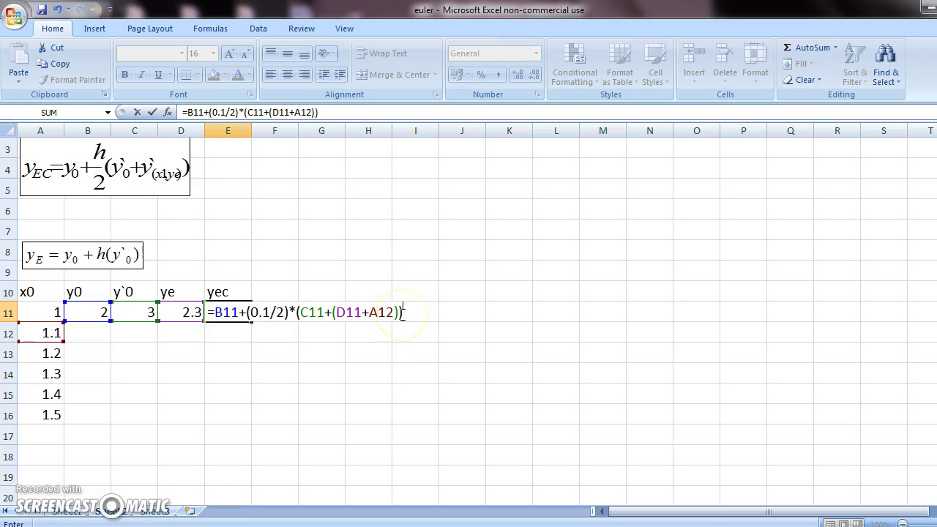
{"action": "key", "text": "Return"}
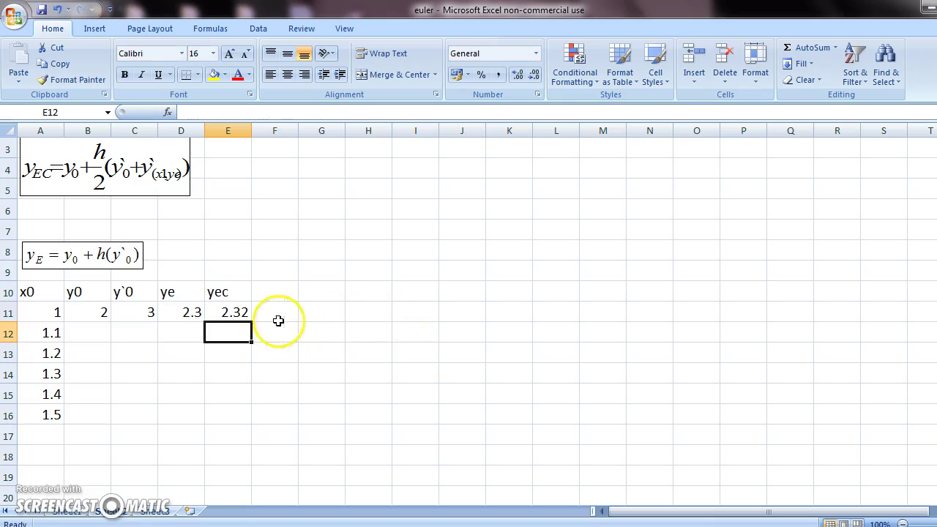
Step: Set B12 to =E11 so the next y0 is 2.32
{"action": "left_click", "coordinate": [227, 313]}
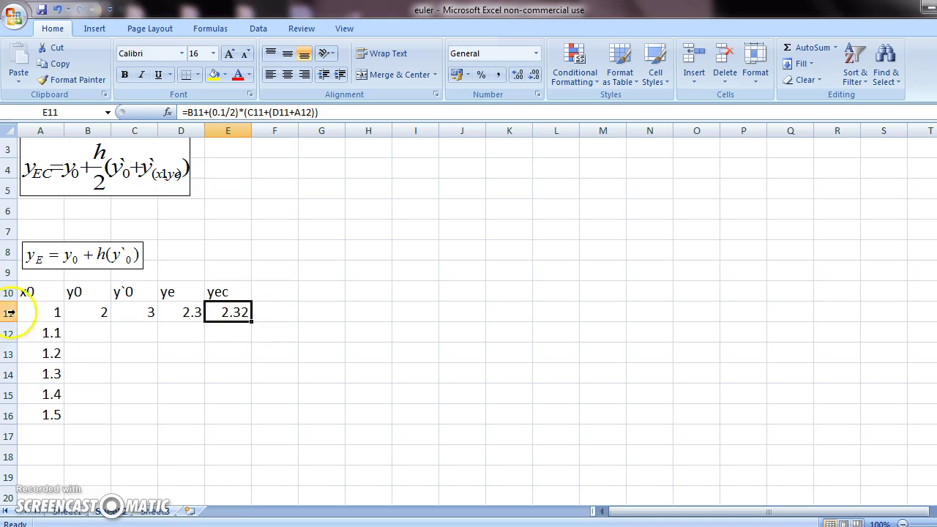
{"action": "left_click", "coordinate": [86, 335]}
{"action": "type", "text": "="}
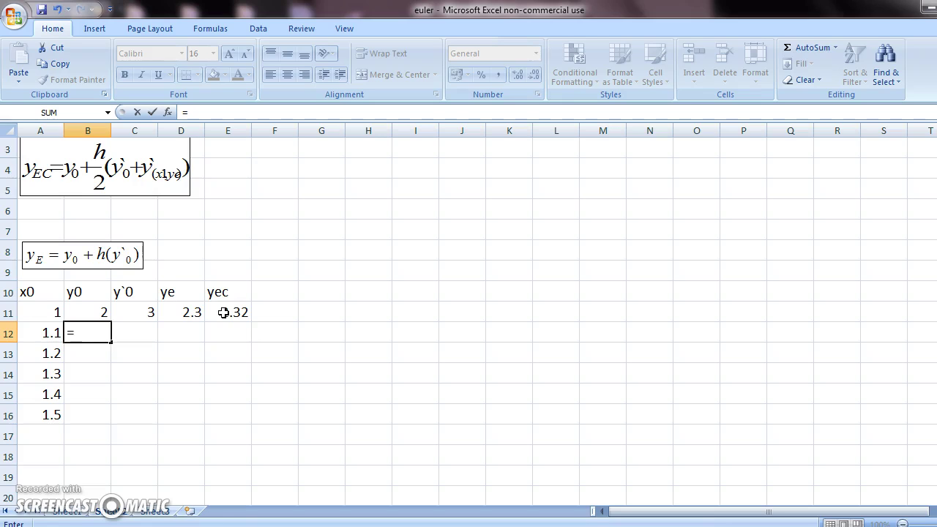
{"action": "left_click", "coordinate": [223, 313]}
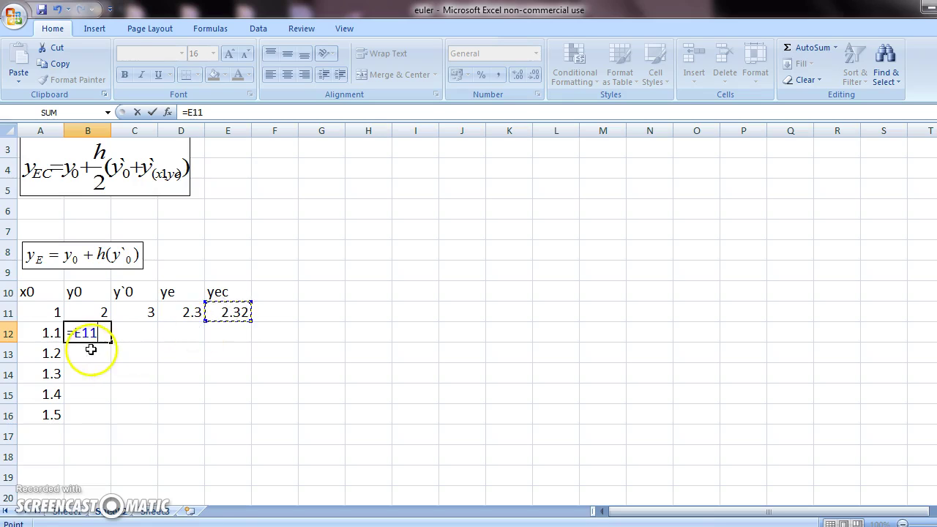
{"action": "key", "text": "Return"}
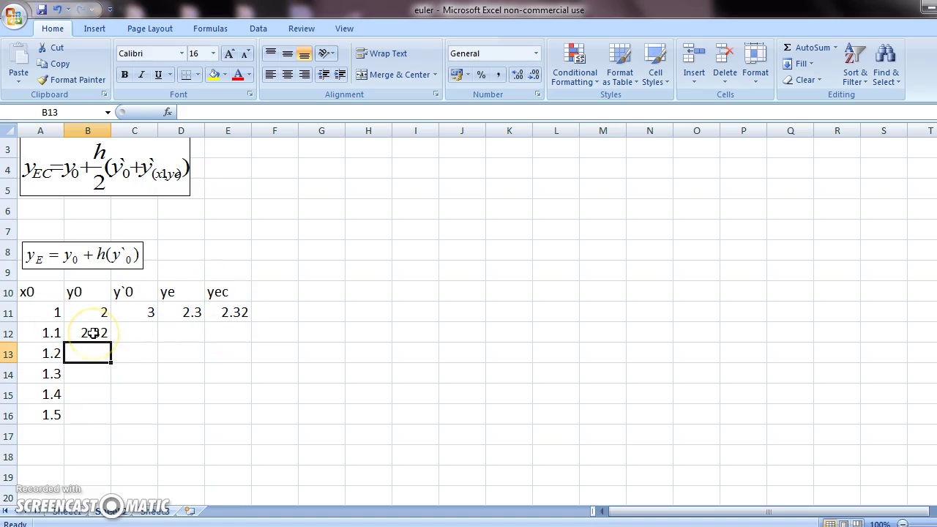
Step: Enter =B12+A12 in C12, giving the slope 3.42
{"action": "left_click", "coordinate": [139, 330]}
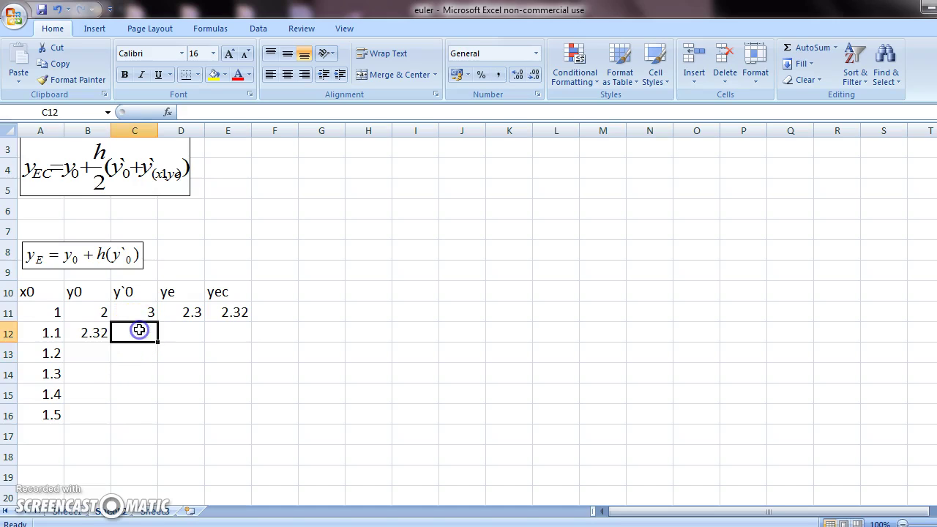
{"action": "type", "text": "="}
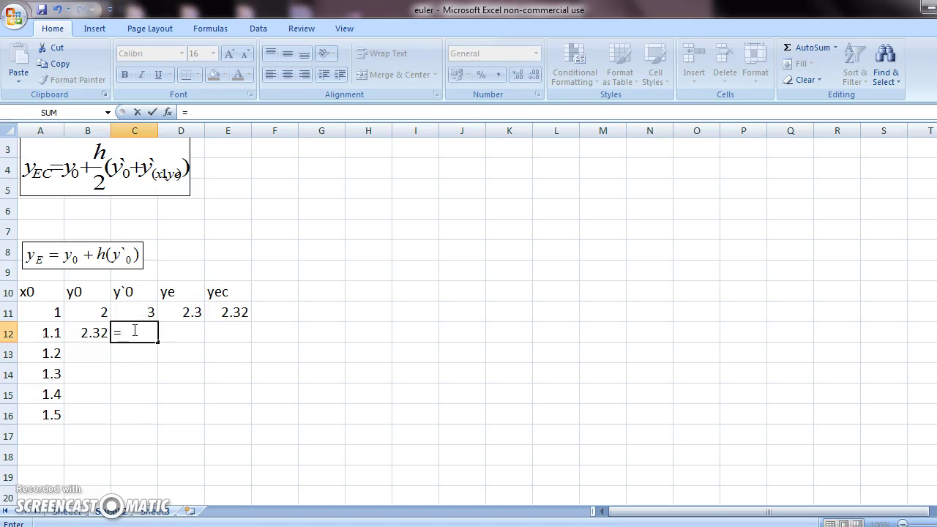
{"action": "left_click", "coordinate": [93, 331]}
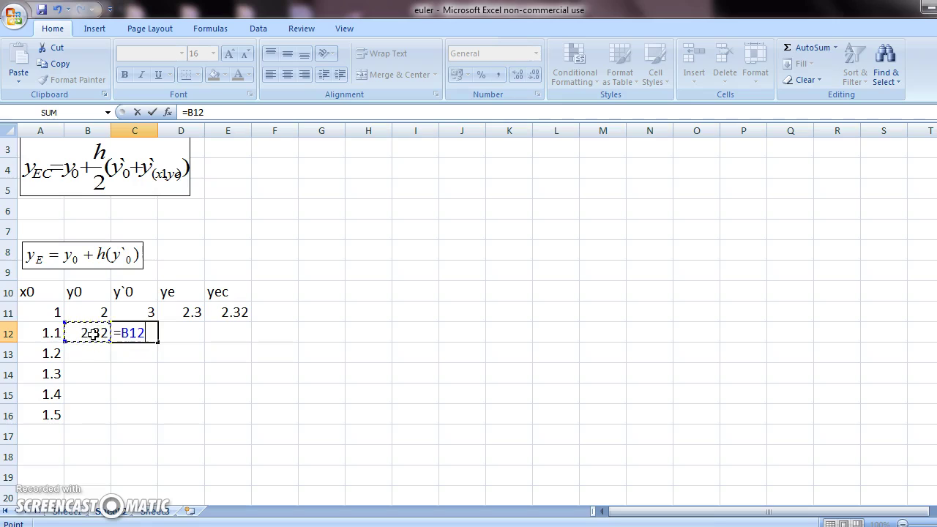
{"action": "type", "text": "+"}
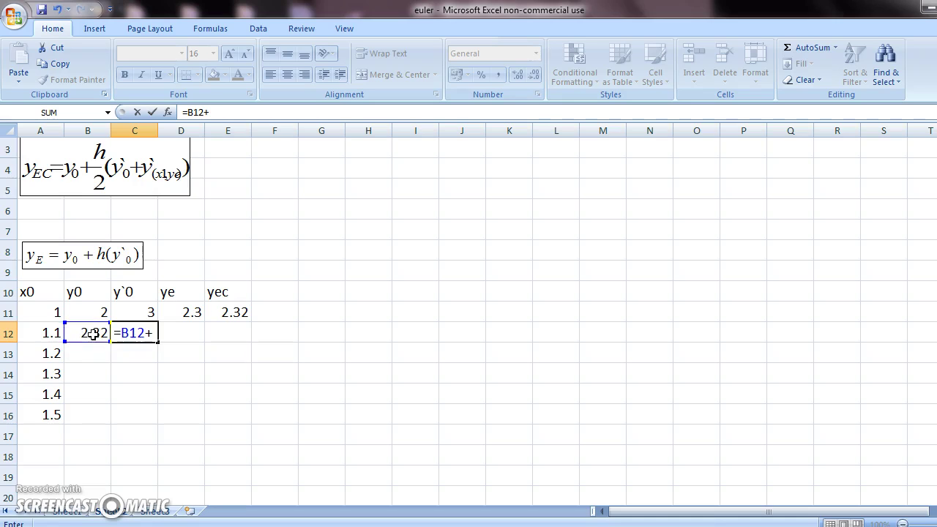
{"action": "left_click", "coordinate": [50, 331]}
{"action": "key", "text": "Return"}
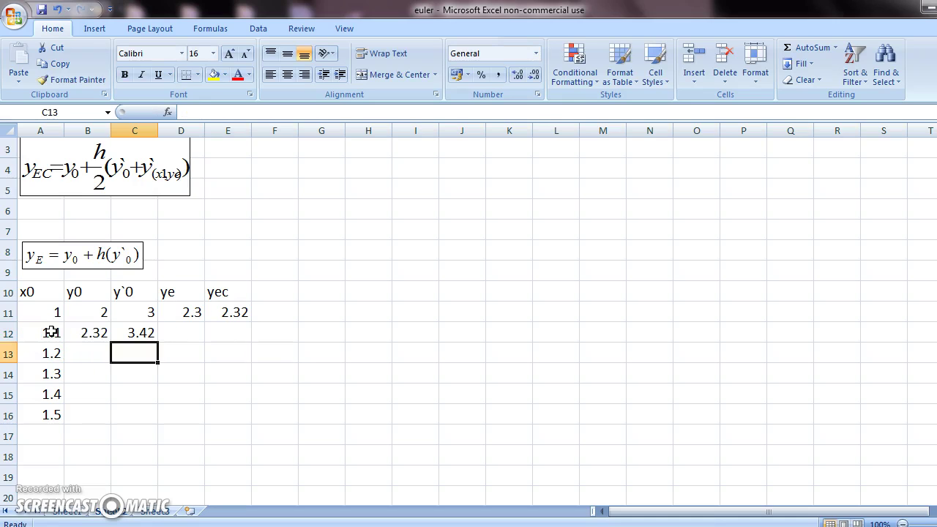
{"action": "left_click", "coordinate": [180, 332]}
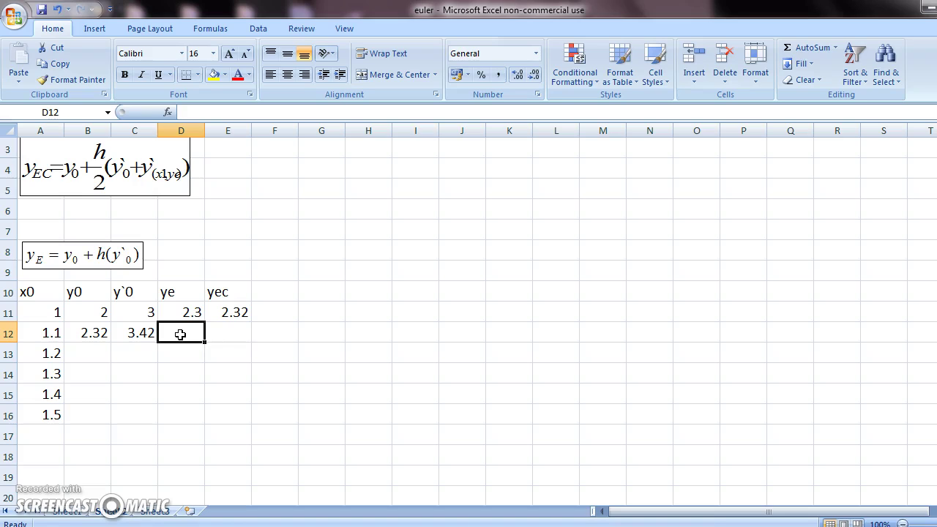
Step: Enter =B12+0.1*C12 in D12, giving the Euler estimate 2.662
{"action": "type", "text": "="}
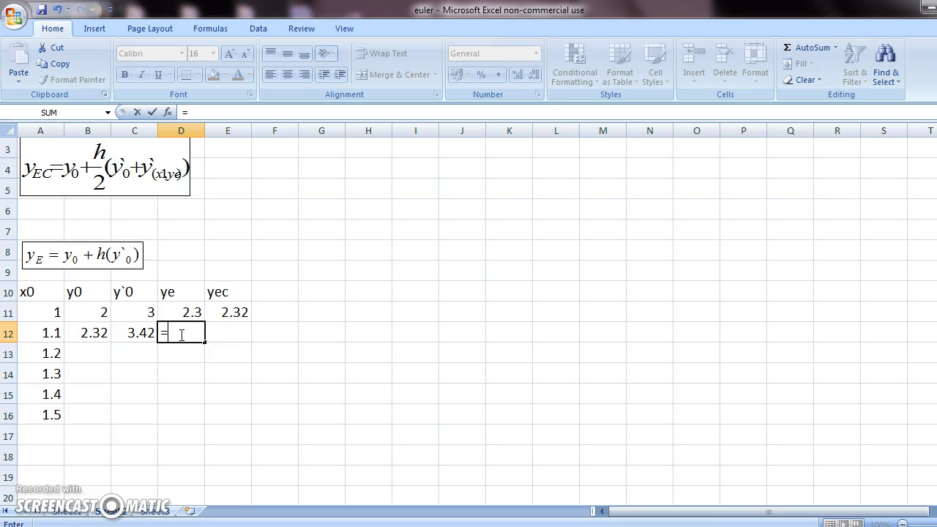
{"action": "left_click", "coordinate": [87, 332]}
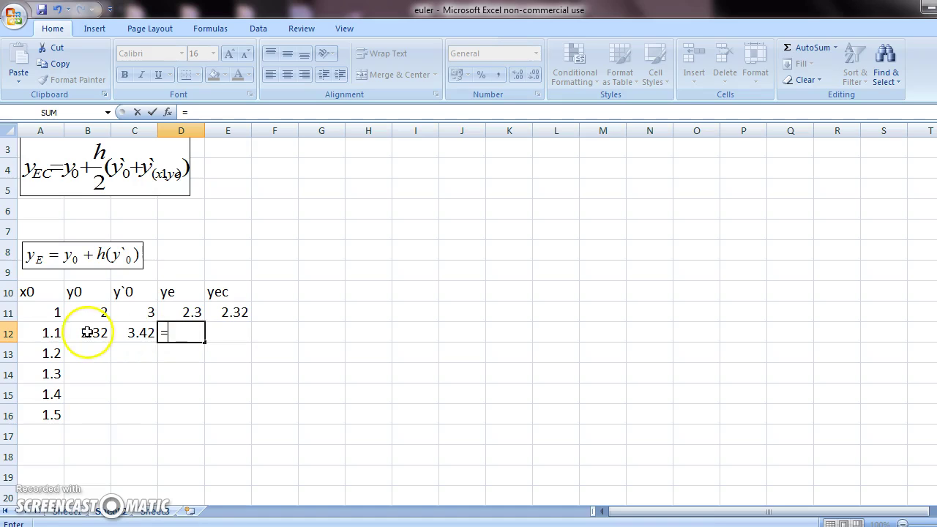
{"action": "type", "text": "+"}
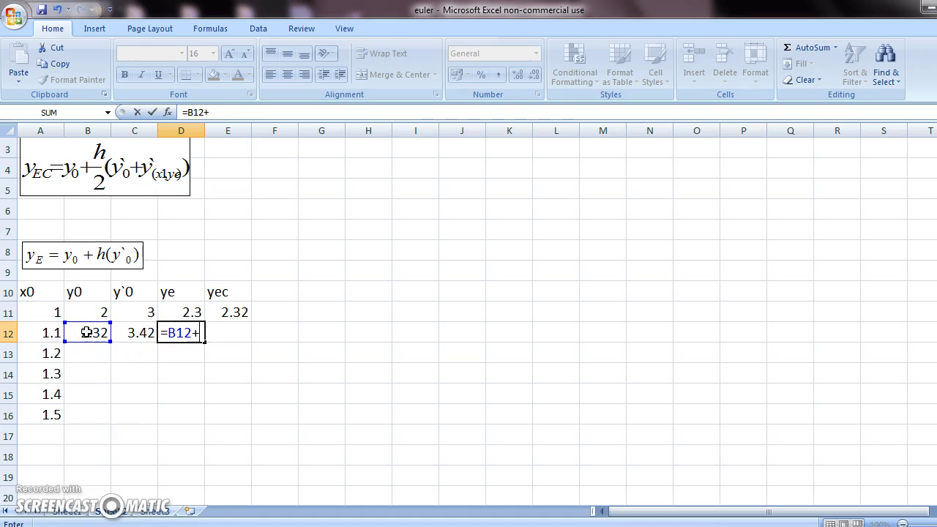
{"action": "type", "text": "0.1*"}
{"action": "left_click", "coordinate": [141, 333]}
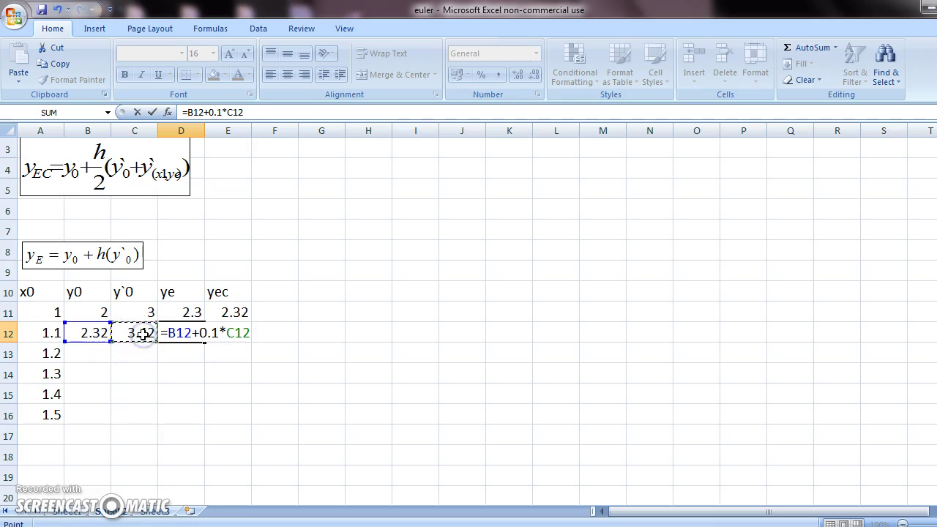
{"action": "key", "text": "Return"}
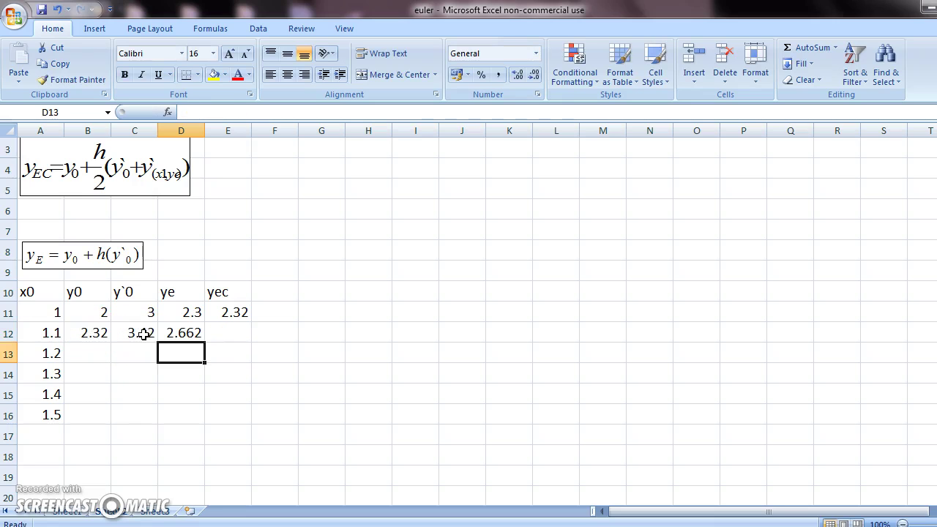
Step: Enter =B12+(0.1/2)*(C12+(D12+A13)) in E12, giving the Euler–Cauchy value 2.684
{"action": "left_click", "coordinate": [235, 333]}
{"action": "type", "text": "="}
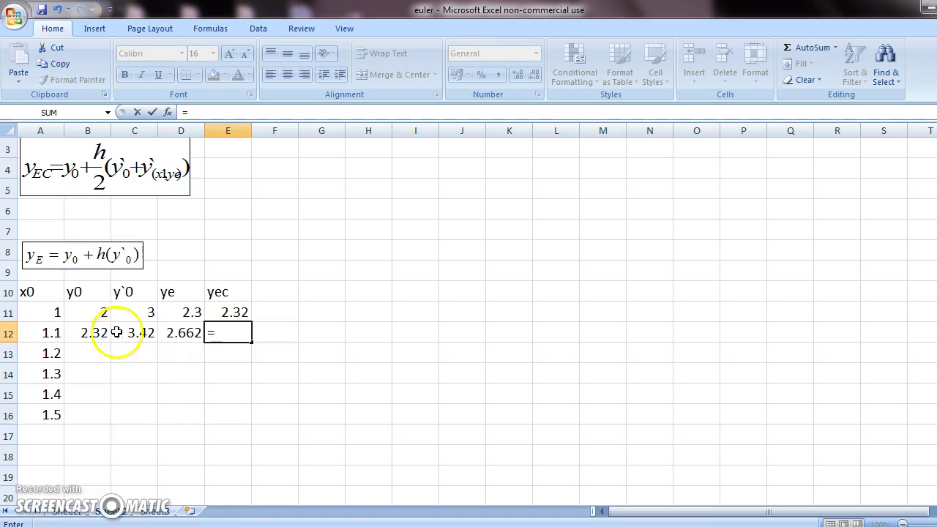
{"action": "left_click", "coordinate": [92, 333]}
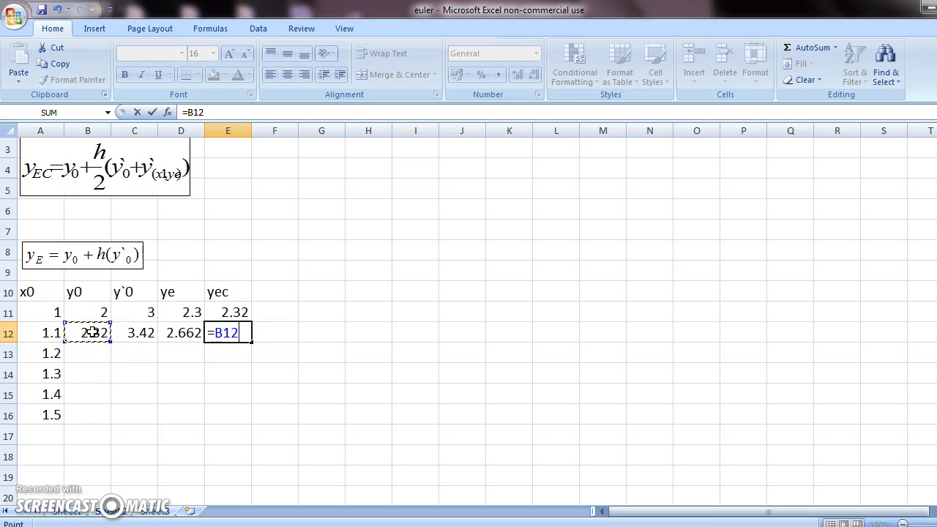
{"action": "type", "text": "+(0.1/2)"}
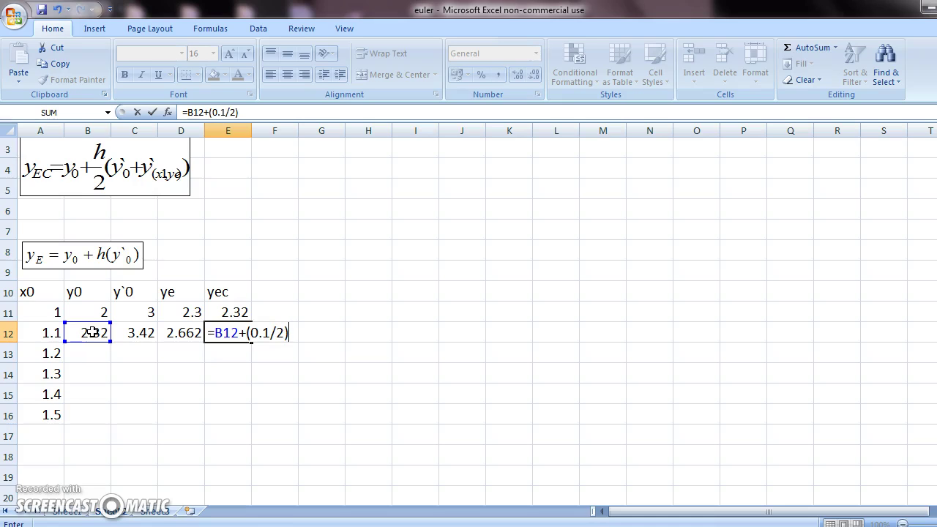
{"action": "type", "text": "*("}
{"action": "left_click", "coordinate": [141, 333]}
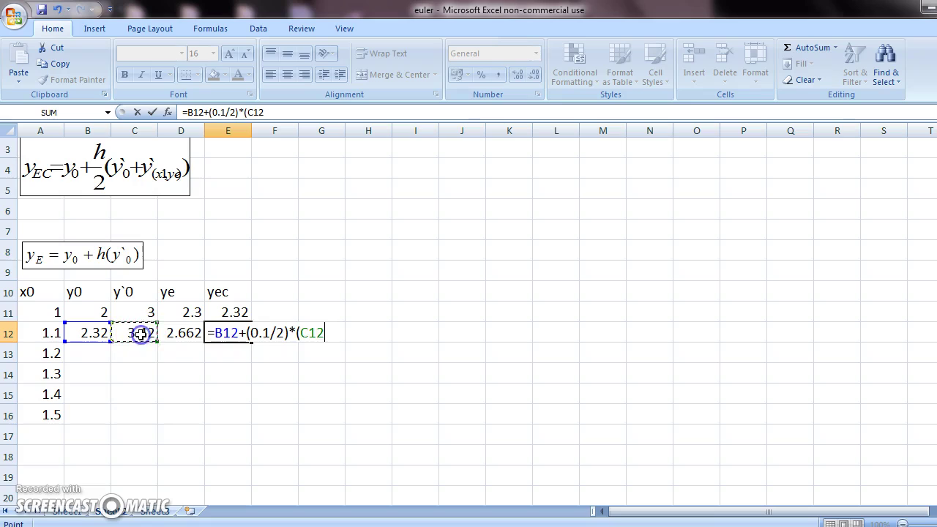
{"action": "type", "text": "+("}
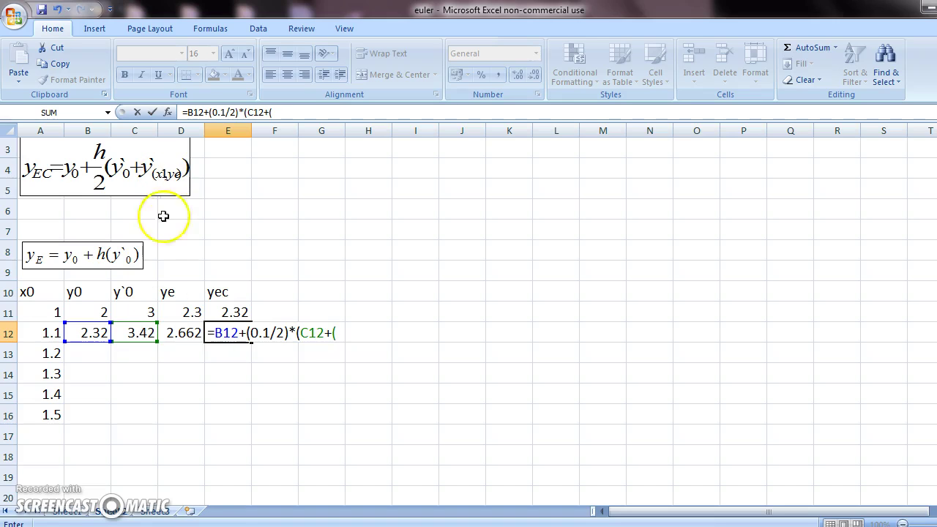
{"action": "left_click", "coordinate": [188, 333]}
{"action": "type", "text": "+"}
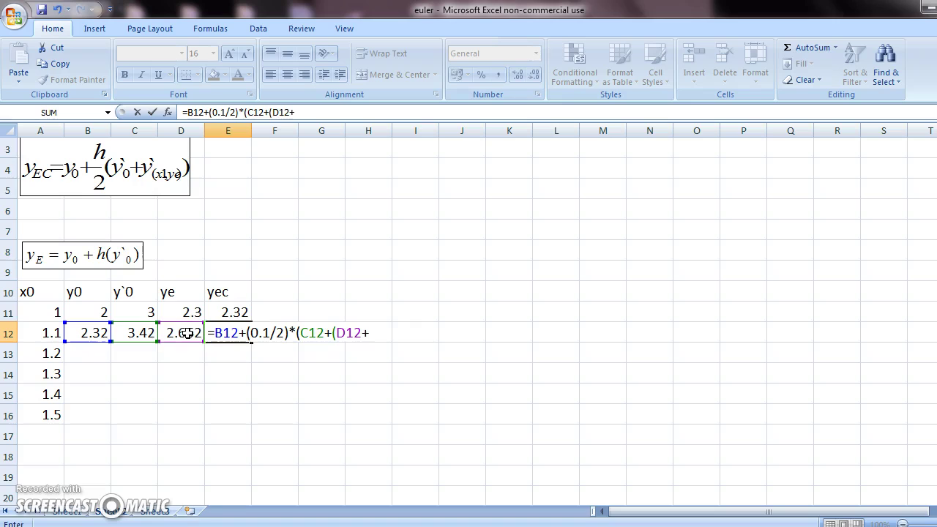
{"action": "left_click", "coordinate": [46, 356]}
{"action": "type", "text": "))"}
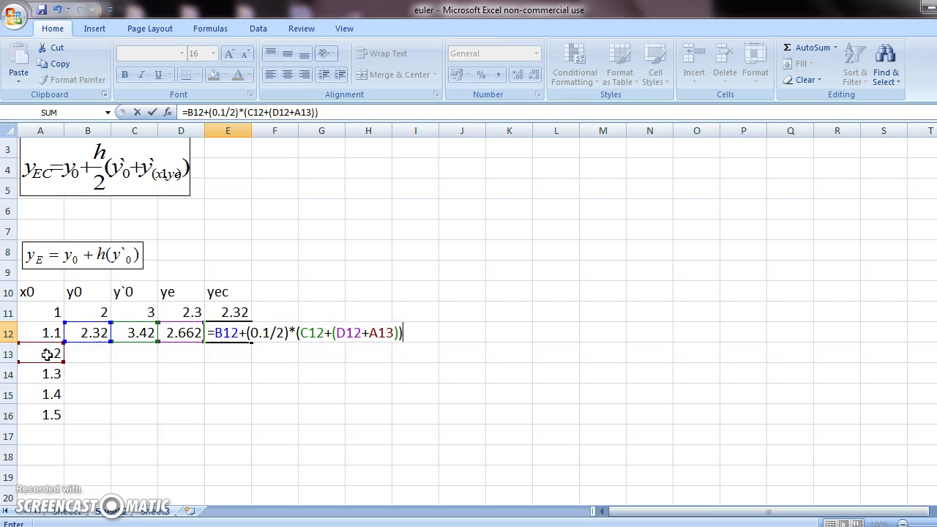
{"action": "key", "text": "Return"}
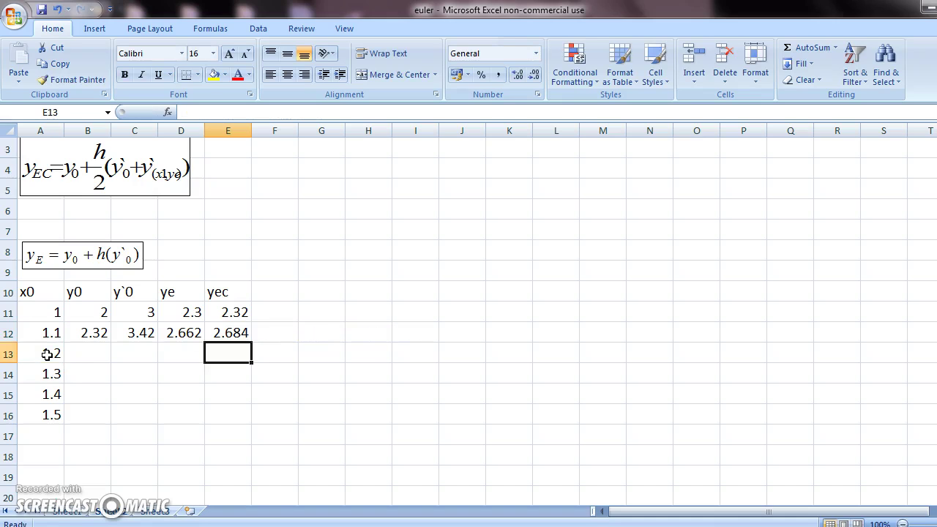
{"action": "left_click", "coordinate": [212, 354]}
Step: Fill the B12:E12 formulas down to row 16, reaching yec 4.602 at x = 1.5
{"action": "left_click", "coordinate": [100, 333]}
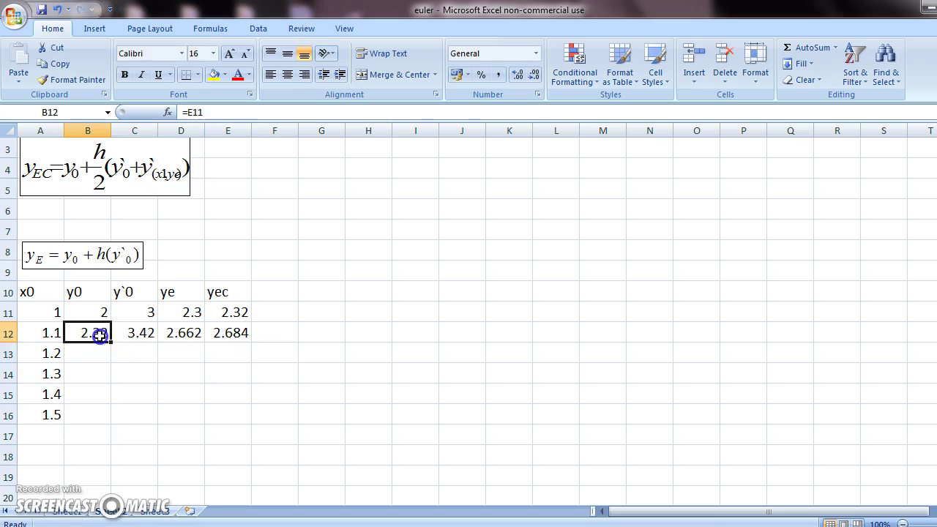
{"action": "key", "text": "shift+Right"}
{"action": "key", "text": "shift+Right"}
{"action": "key", "text": "shift+Right"}
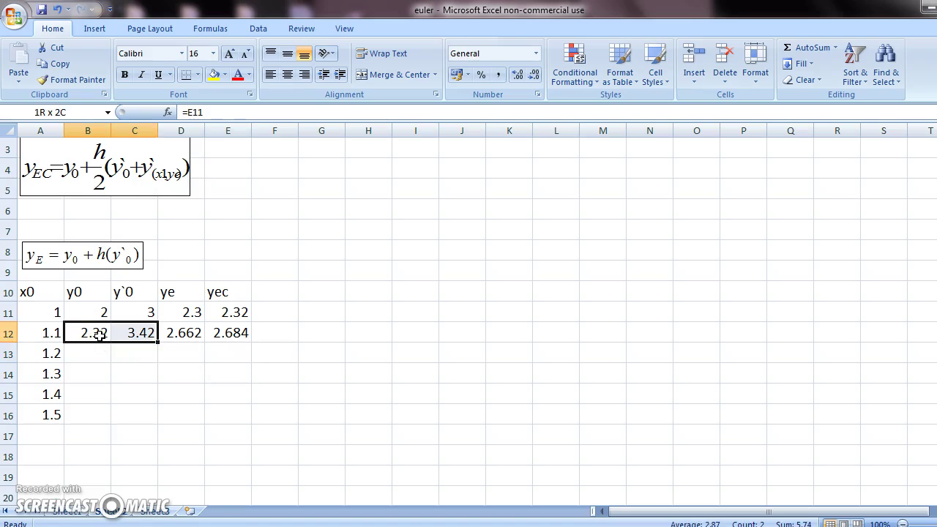
{"action": "left_click", "coordinate": [249, 340]}
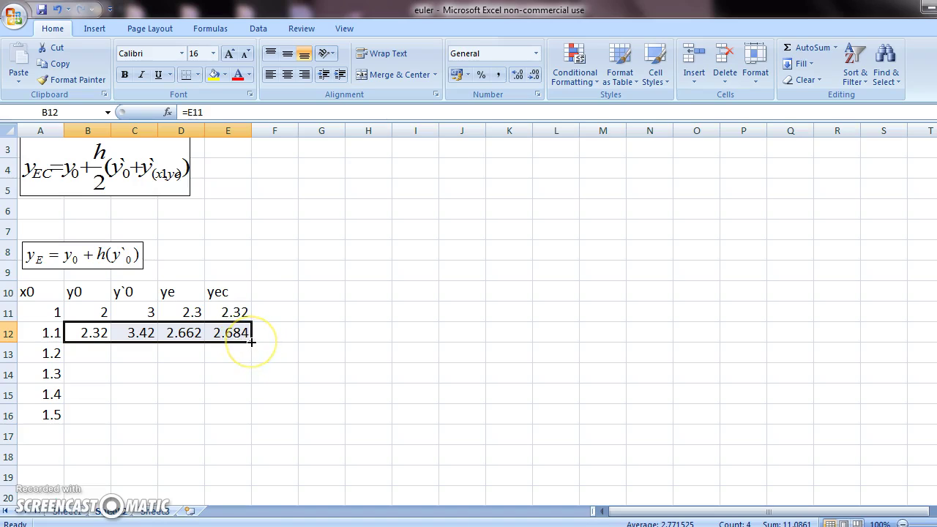
{"action": "left_click_drag", "start_coordinate": [251, 341], "coordinate": [247, 425]}
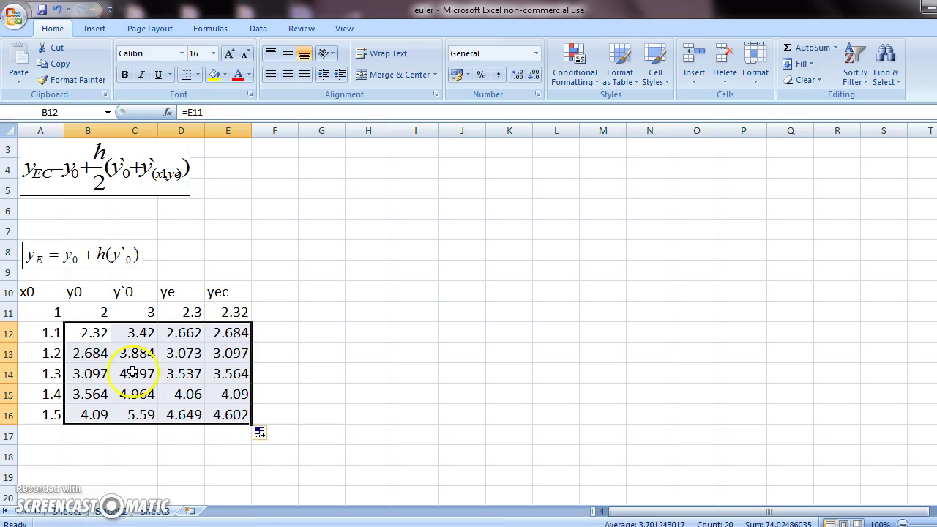
{"action": "left_click", "coordinate": [41, 314]}
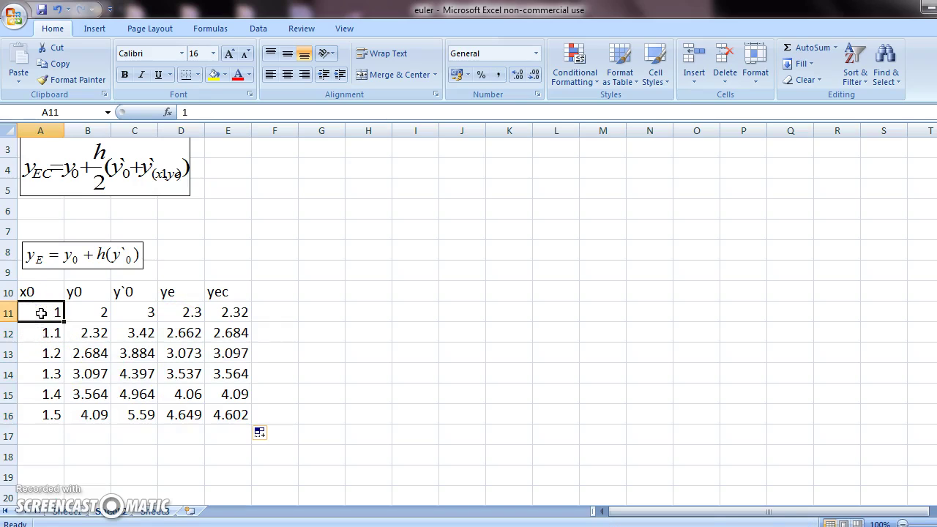
Step: Plot the x0 and y0 values in A11:B16 as a smooth-line scatter chart with markers
{"action": "key", "text": "shift+Right"}
{"action": "key", "text": "shift+Down"}
{"action": "key", "text": "shift+Down"}
{"action": "key", "text": "shift+Down"}
{"action": "key", "text": "shift+Down"}
{"action": "key", "text": "shift+Down"}
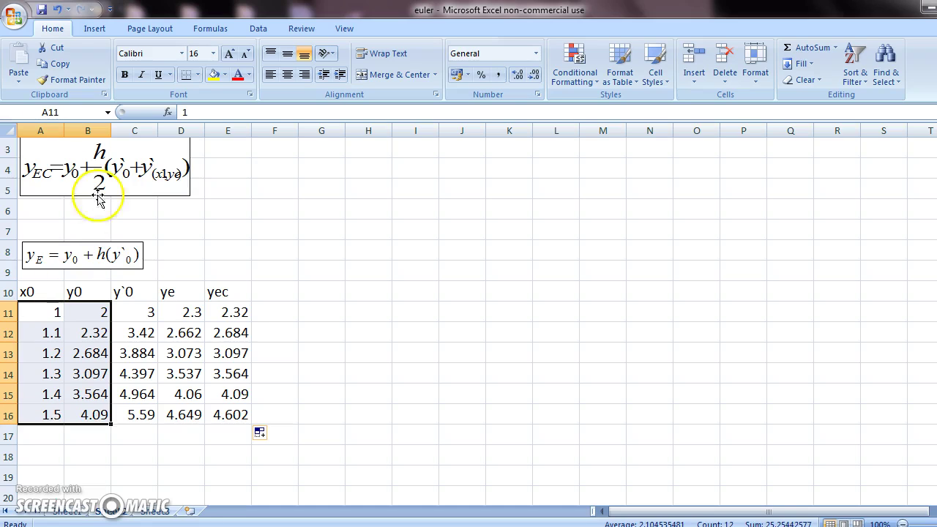
{"action": "left_click", "coordinate": [87, 29]}
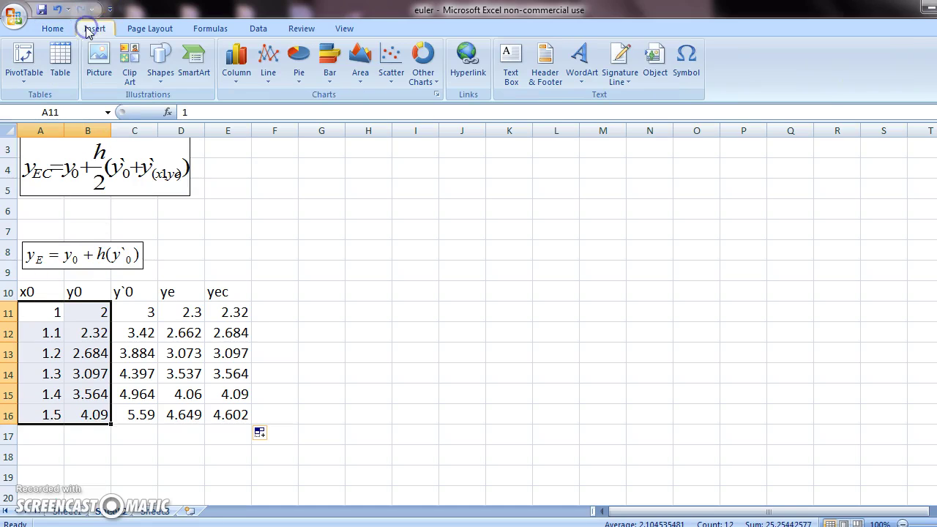
{"action": "left_click", "coordinate": [393, 82]}
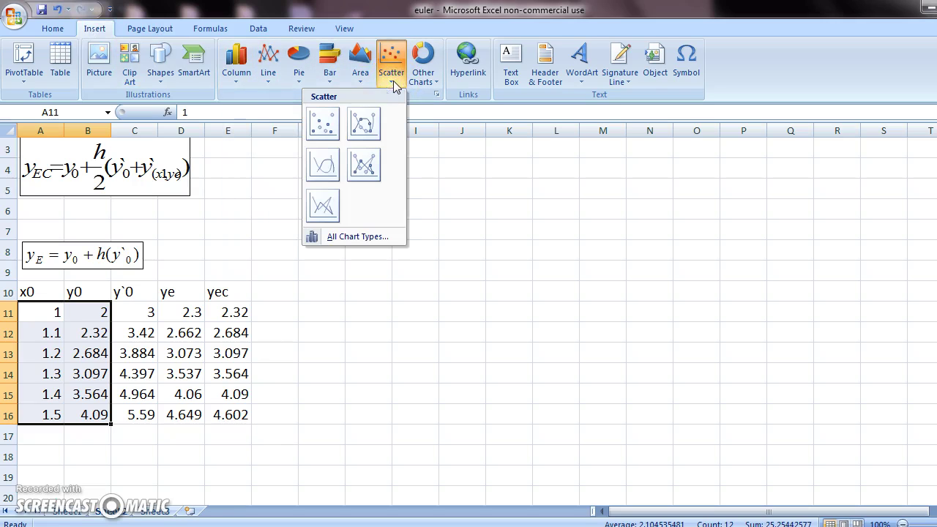
{"action": "left_click", "coordinate": [363, 132]}
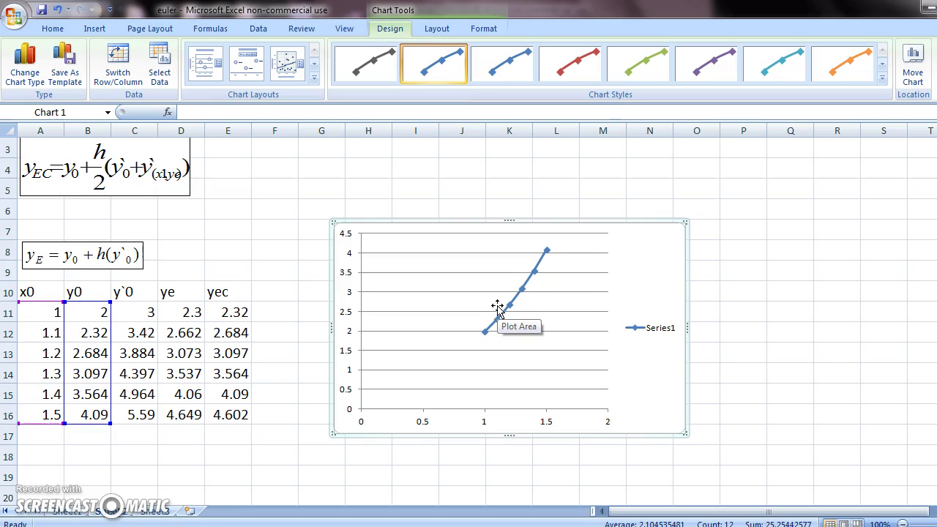
Step: Fit an exponential trendline to Series1 and display its equation y = 0.4804e^1.4307x
{"action": "left_click", "coordinate": [510, 307]}
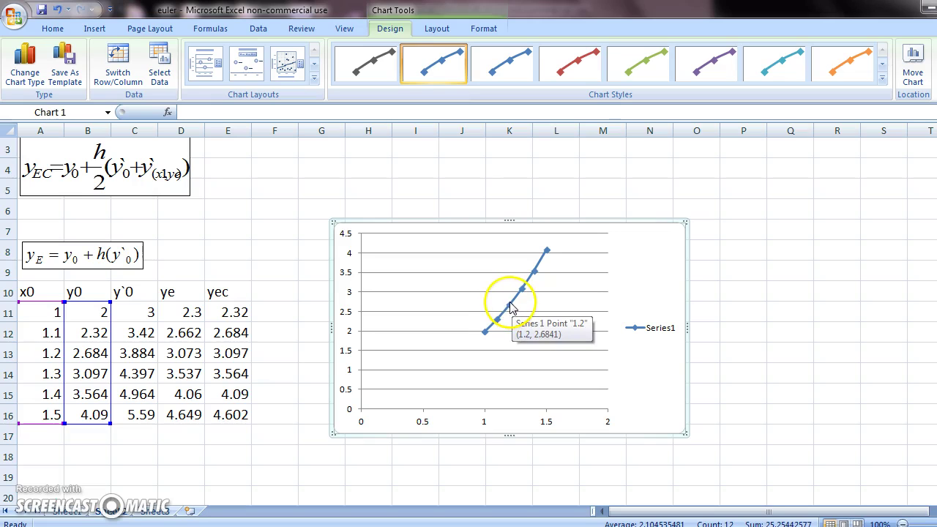
{"action": "left_click", "coordinate": [433, 29]}
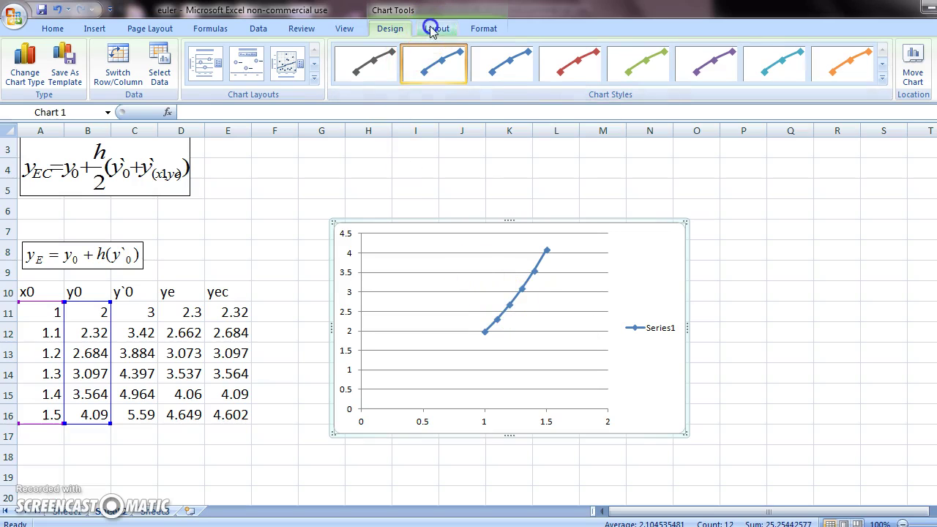
{"action": "left_click", "coordinate": [615, 87]}
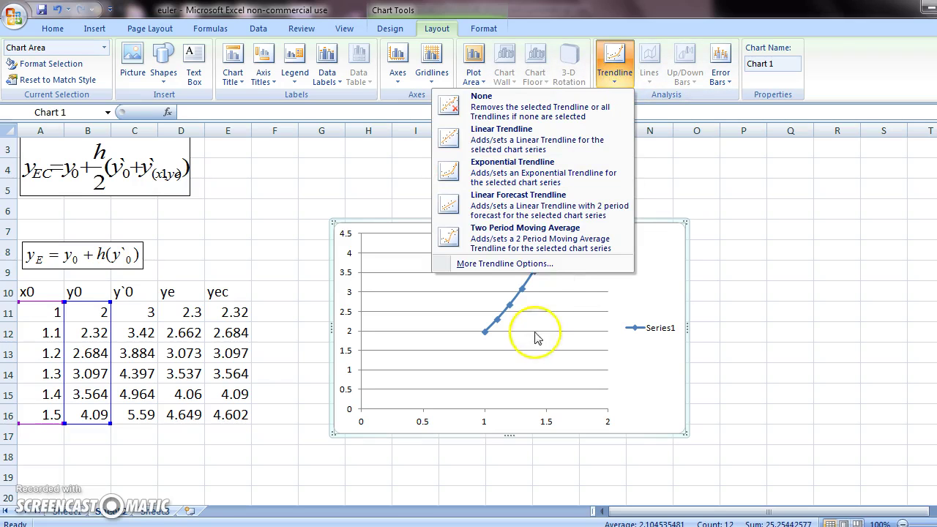
{"action": "left_click", "coordinate": [514, 263]}
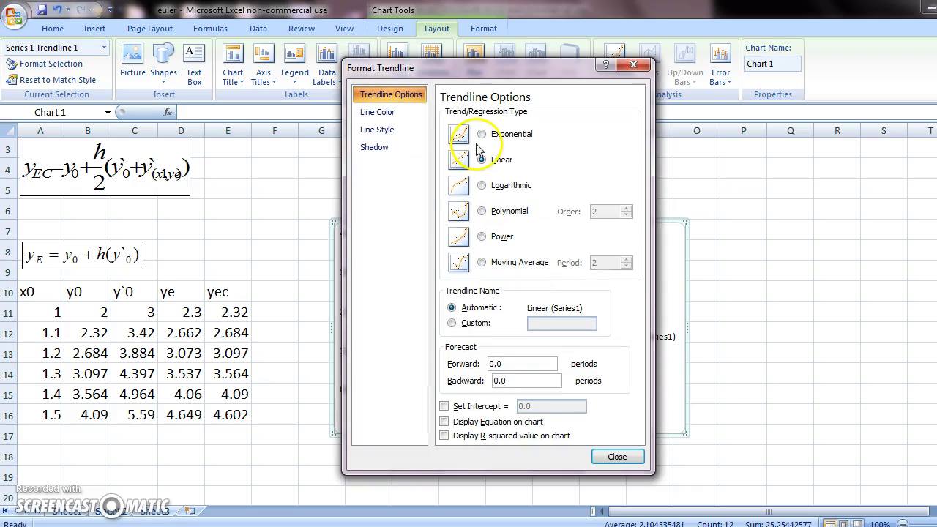
{"action": "left_click", "coordinate": [483, 135]}
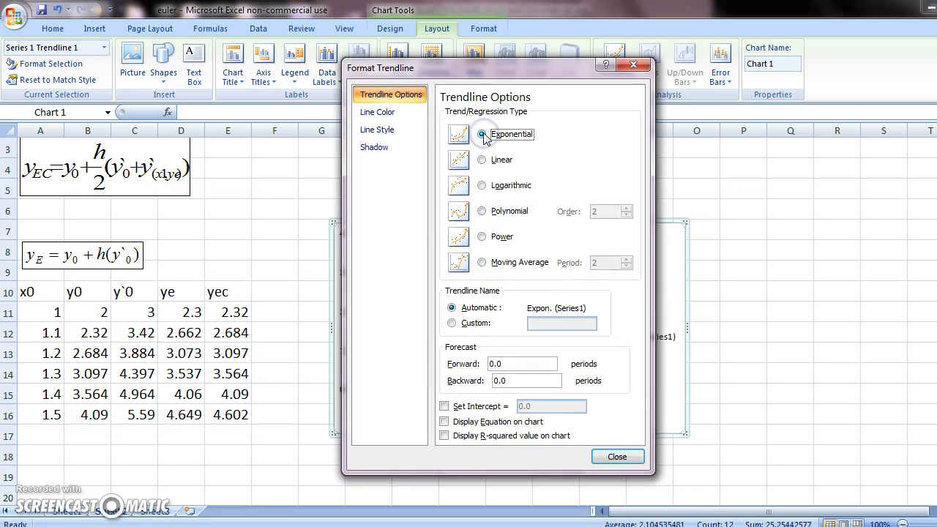
{"action": "left_click", "coordinate": [444, 422]}
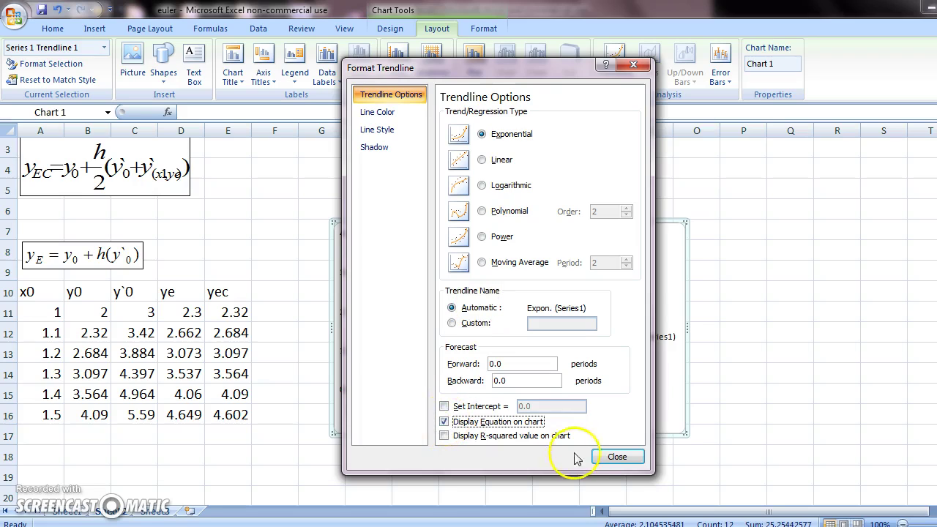
{"action": "left_click", "coordinate": [615, 456]}
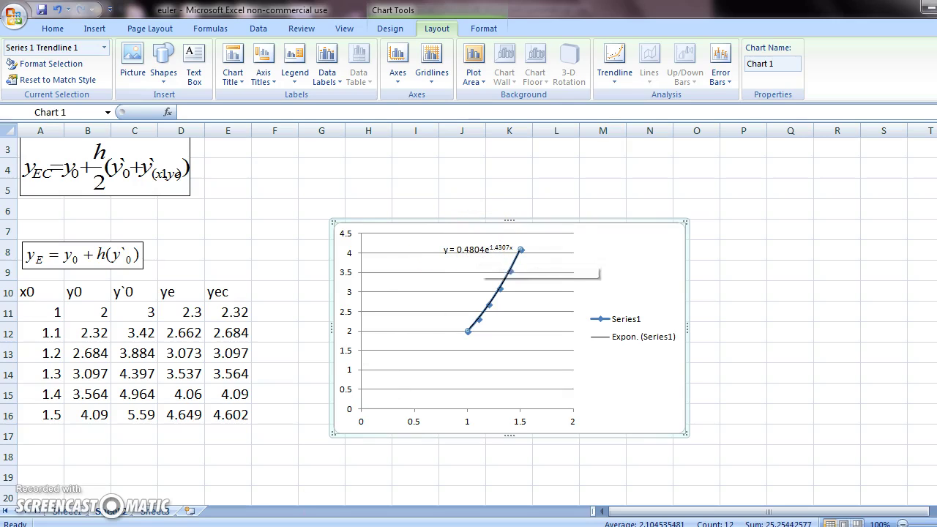
{"action": "key", "text": "alt+Tab"}
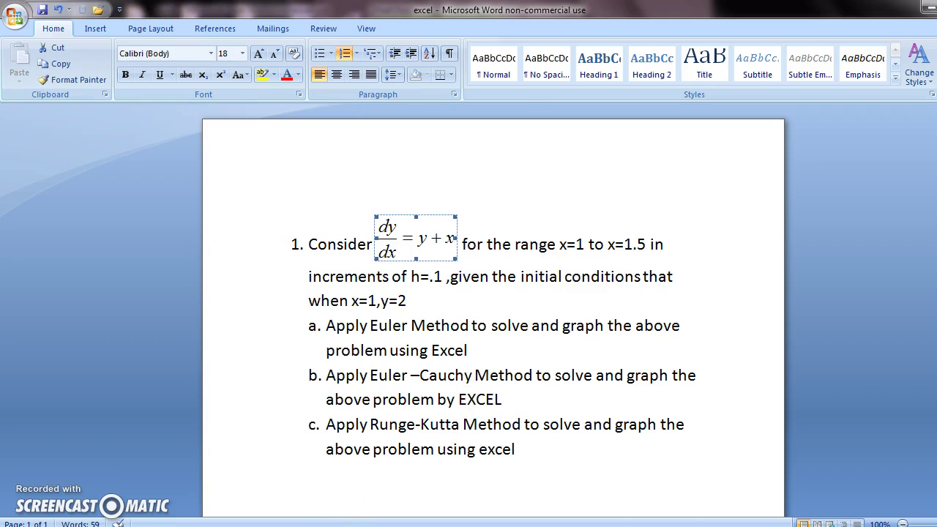
{"action": "key", "text": "alt+Tab"}
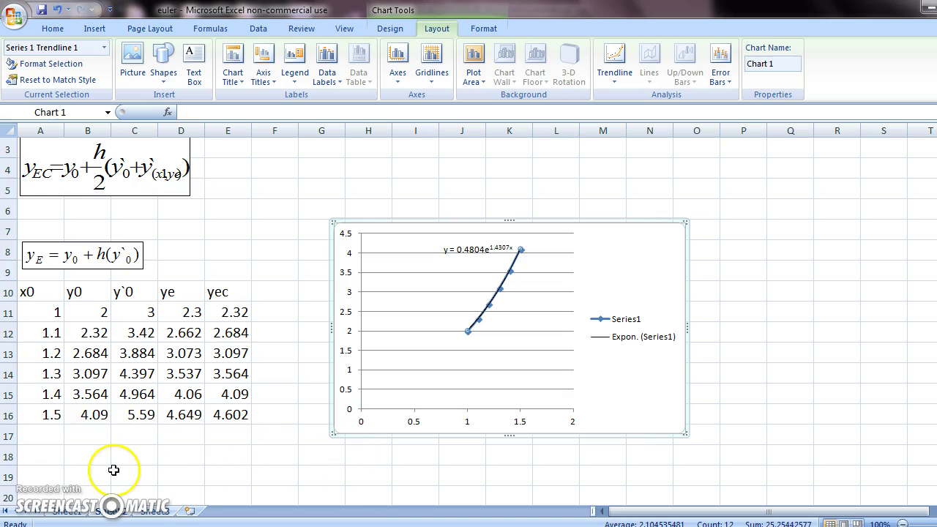